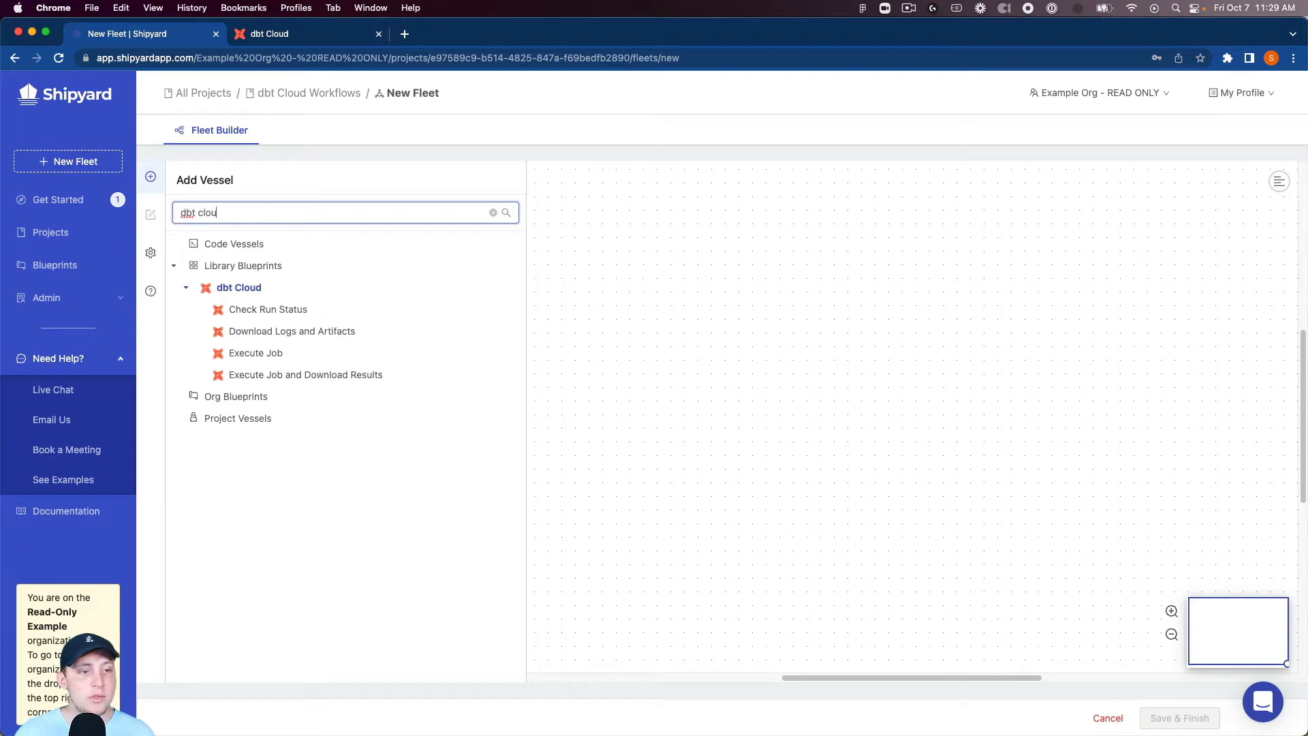
Step: Add a dbt Cloud Execute Job vessel to the fleet and place it in the upper-left area of the canvas
mouse_move(266, 353)
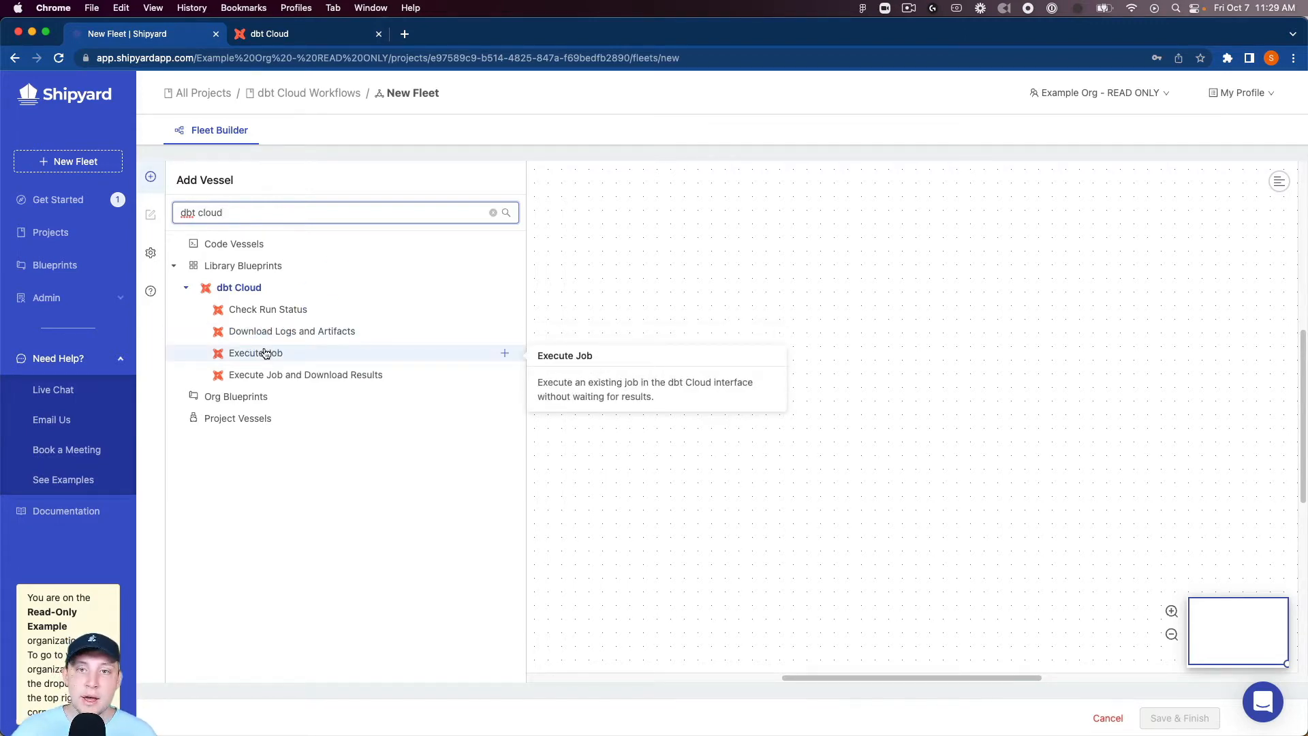
left_click(265, 353)
left_click(466, 323)
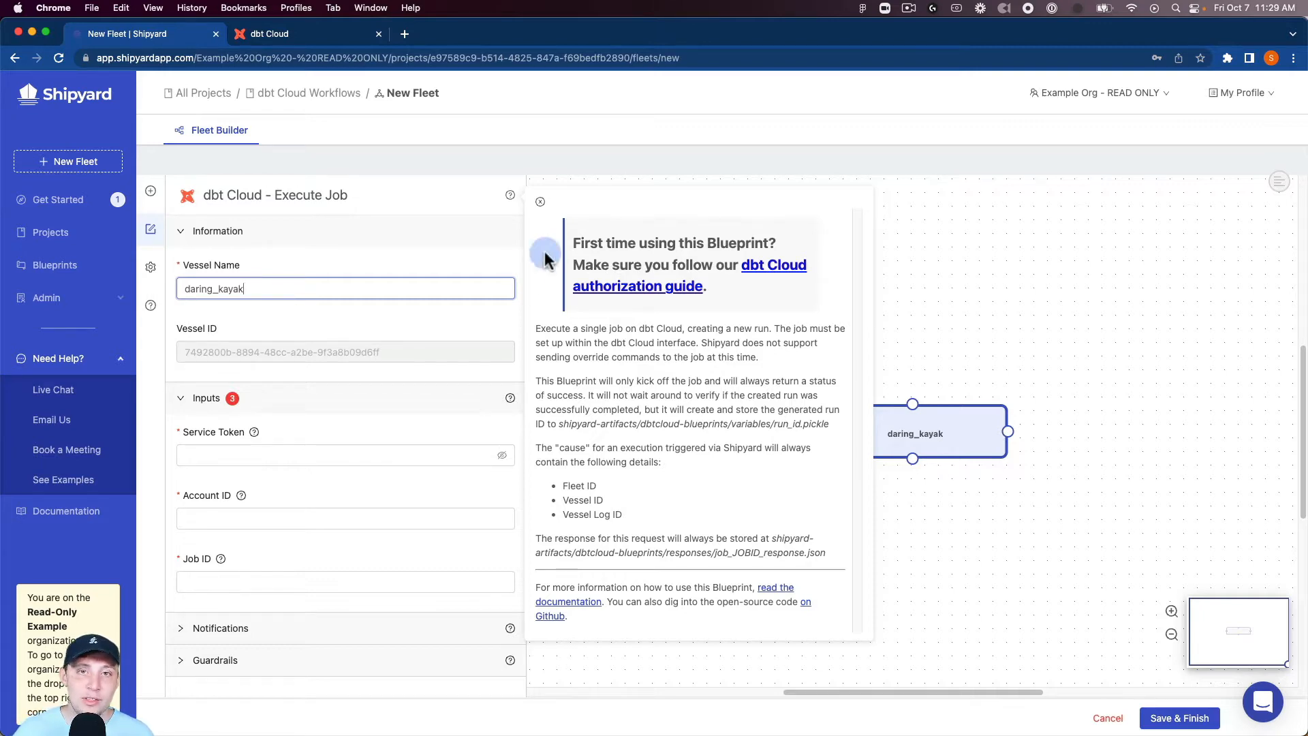
left_click(540, 202)
left_click_drag(868, 446, 664, 275)
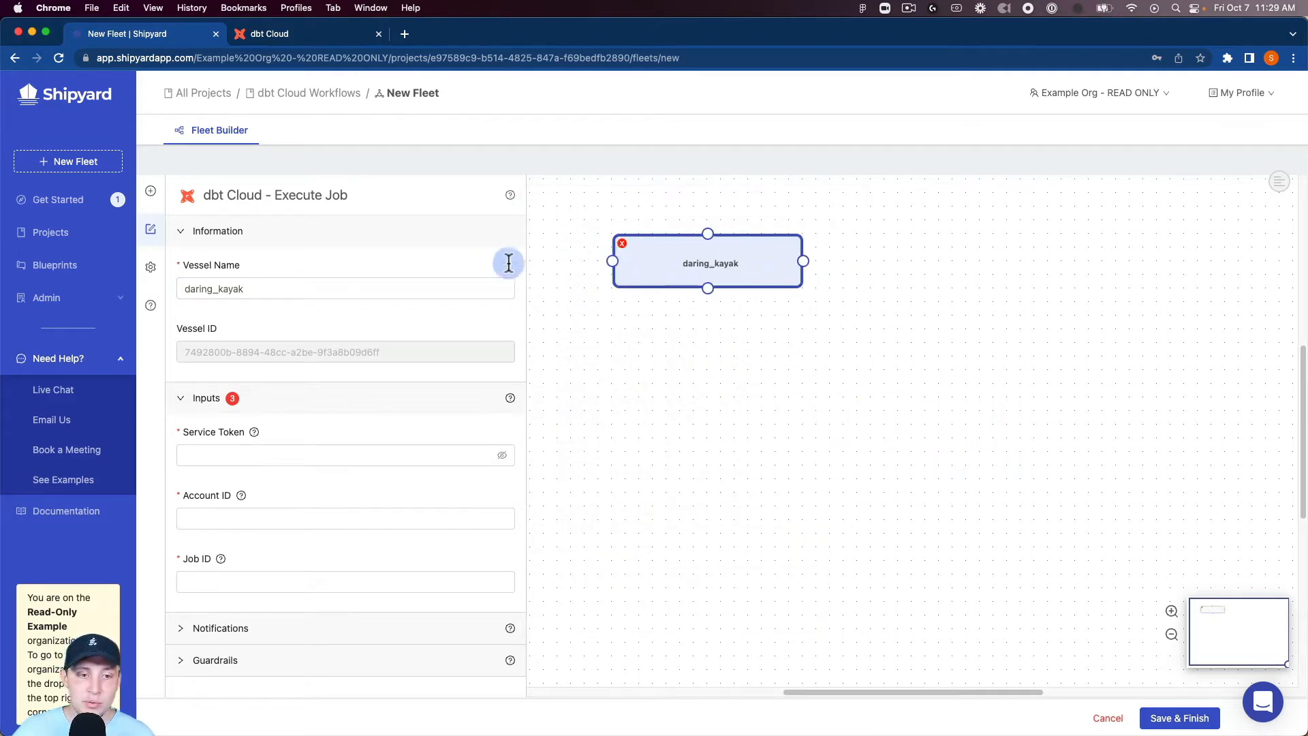
Step: Name the new vessel Execute dbt Cloud Job
double_click(411, 286)
type("Execu")
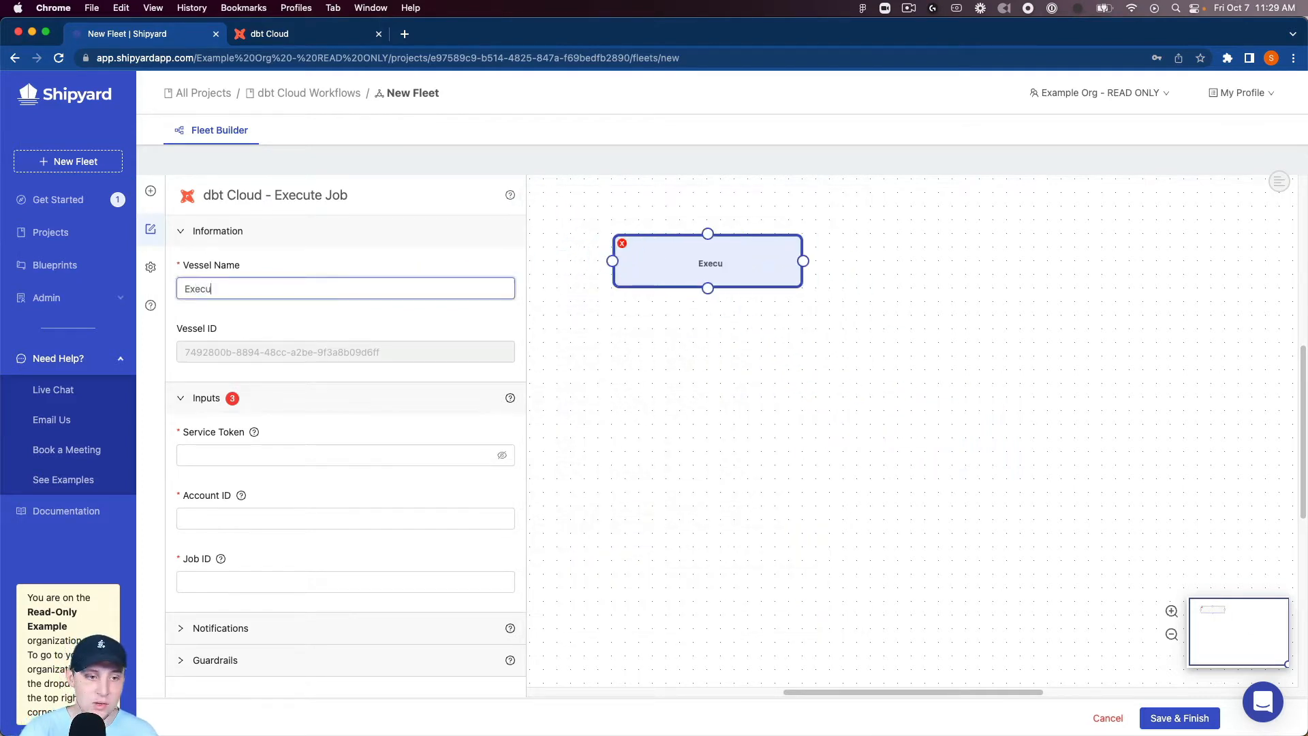
type("te dbt Cloud ")
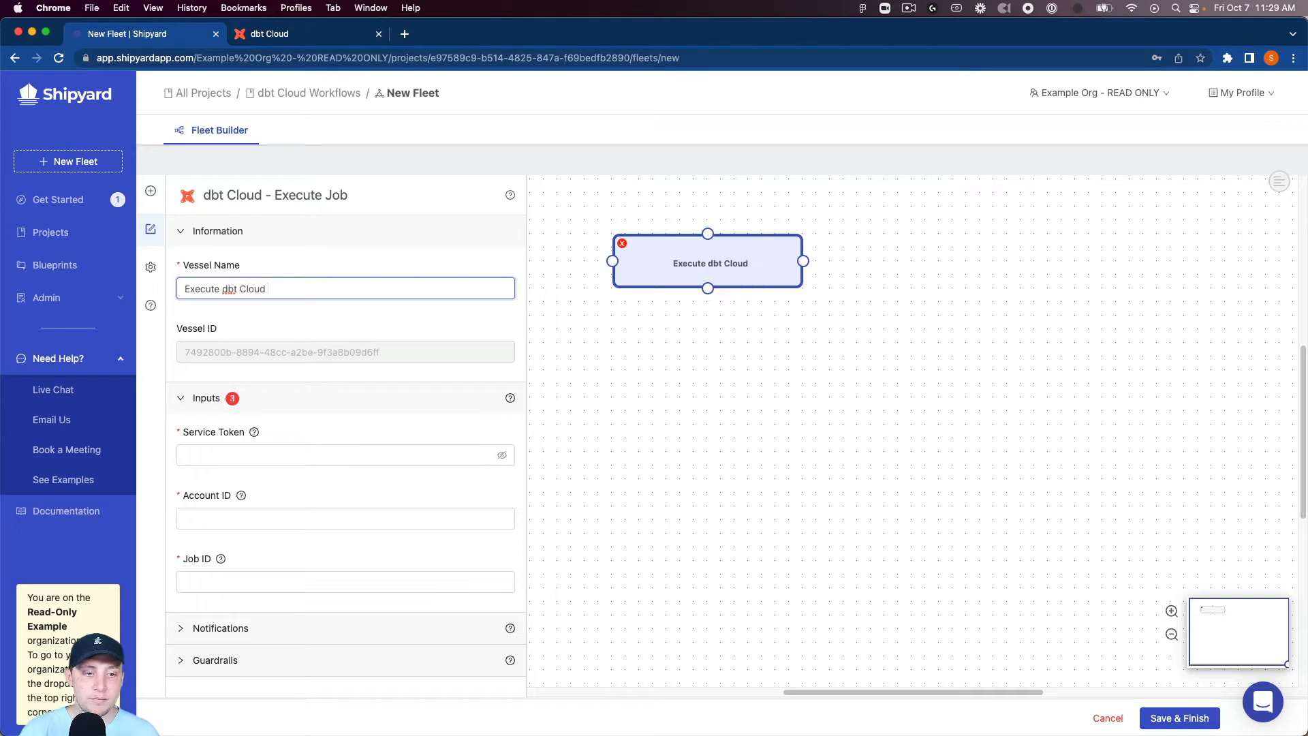
type("Job")
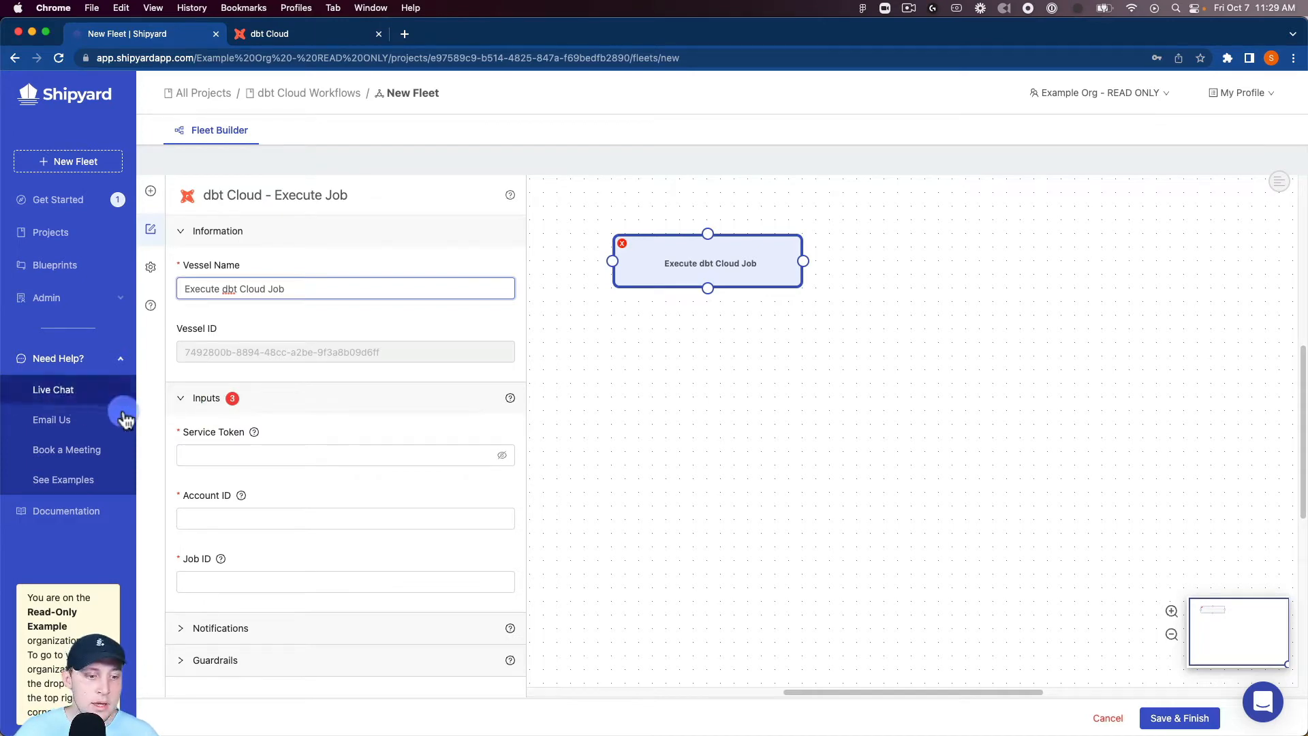
Step: Paste the dbt service token into the vessel and fill in the account ID copied from the job's URL in dbt Cloud
left_click(205, 454)
key("super+v")
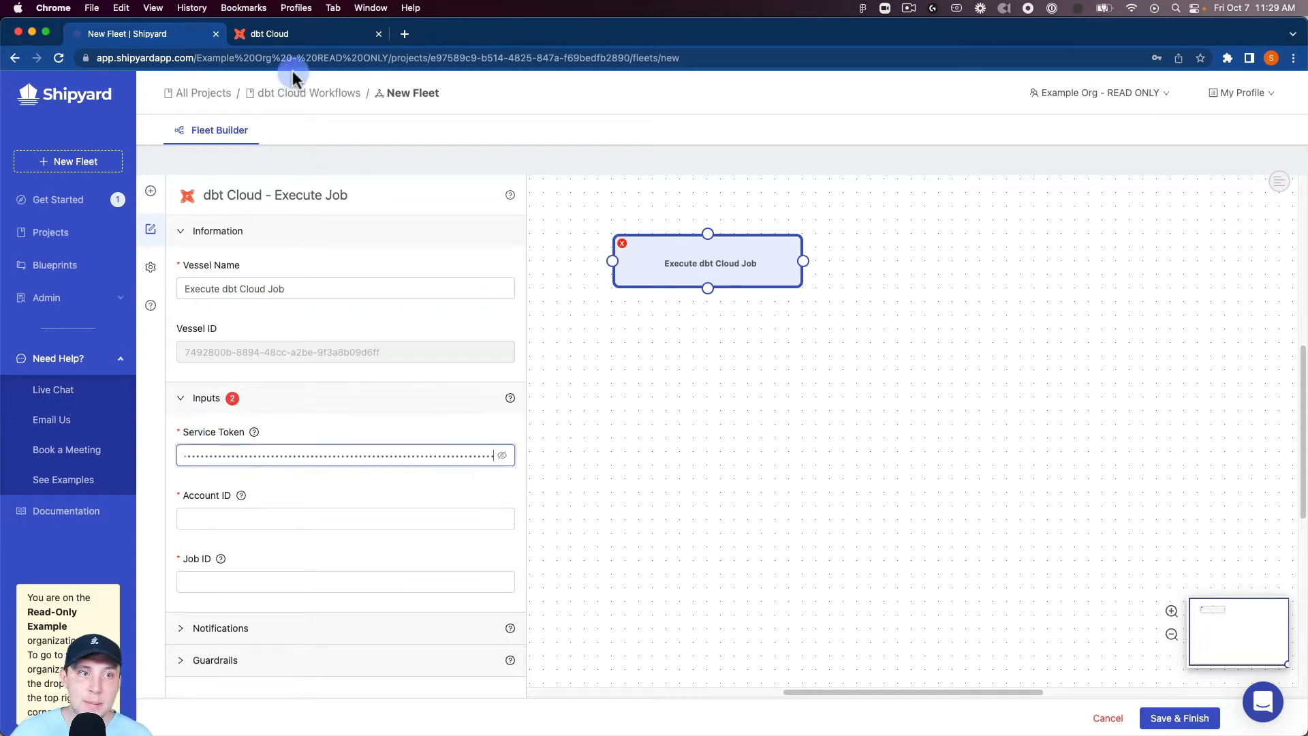
left_click(326, 32)
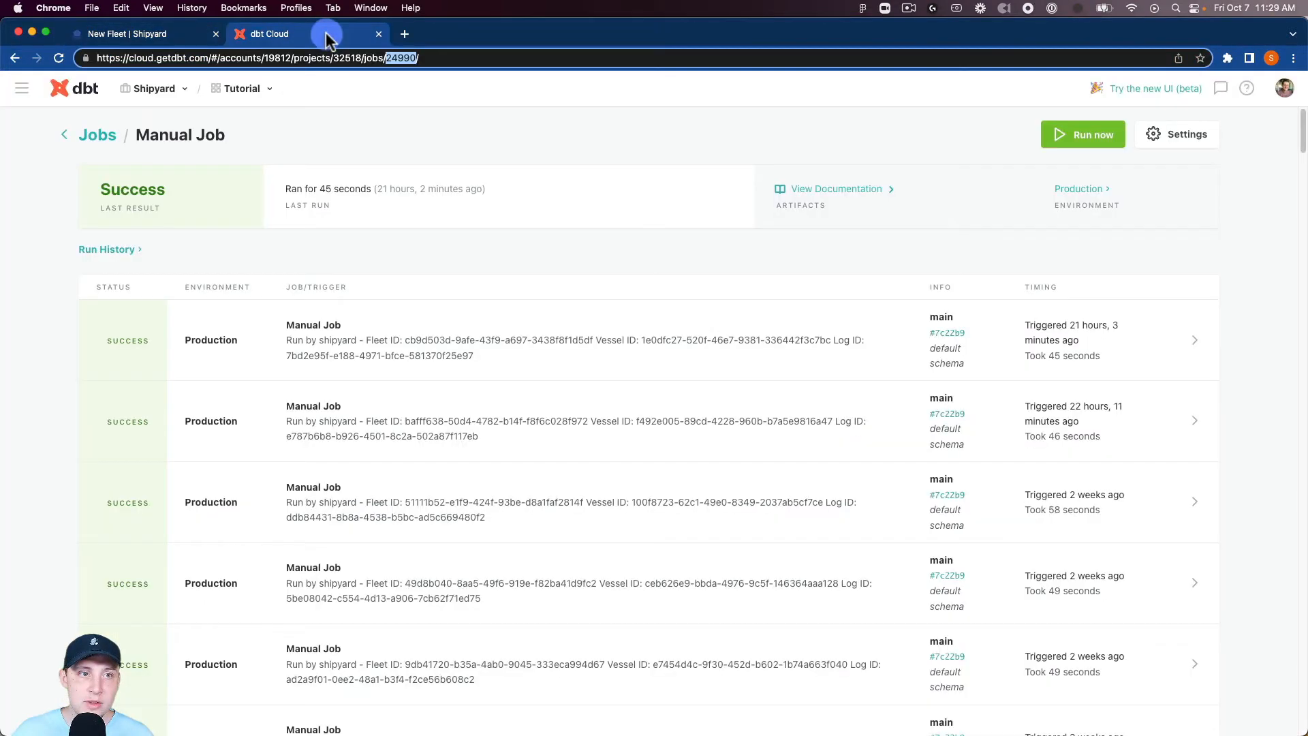
double_click(279, 60)
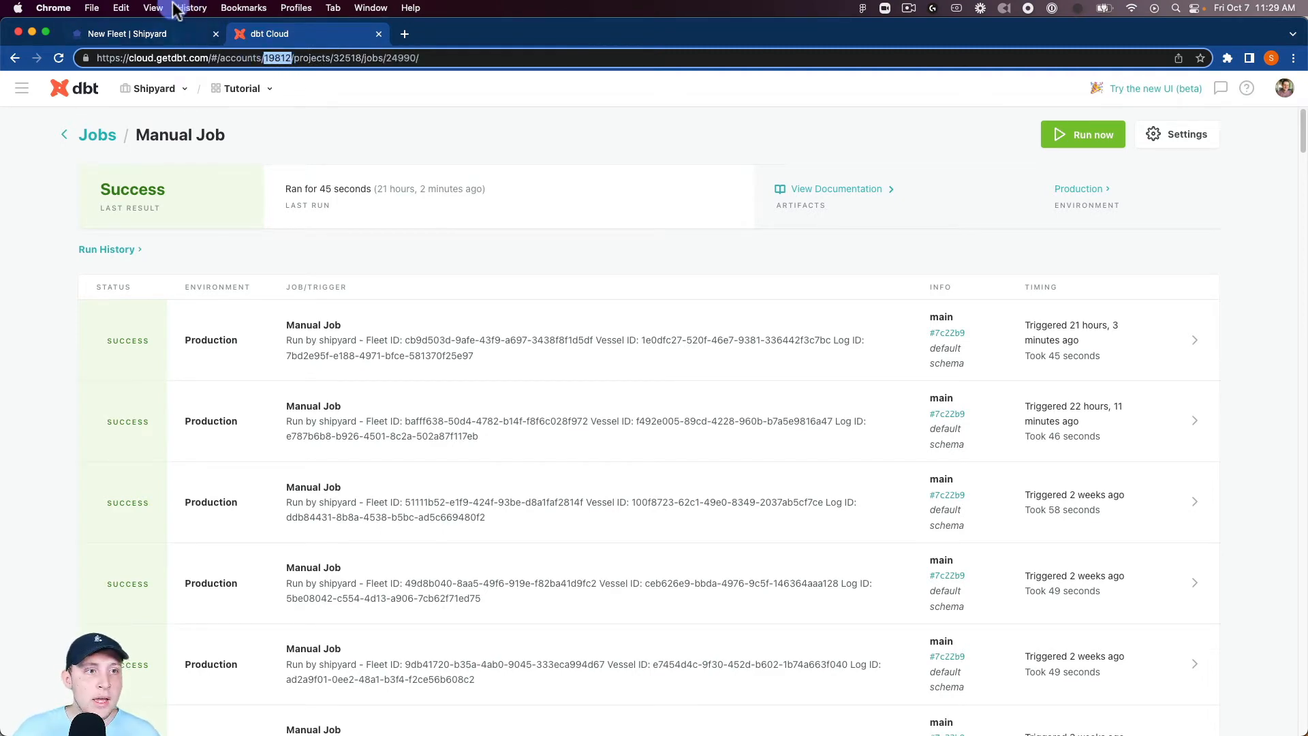
left_click(184, 34)
left_click(222, 518)
type("19812")
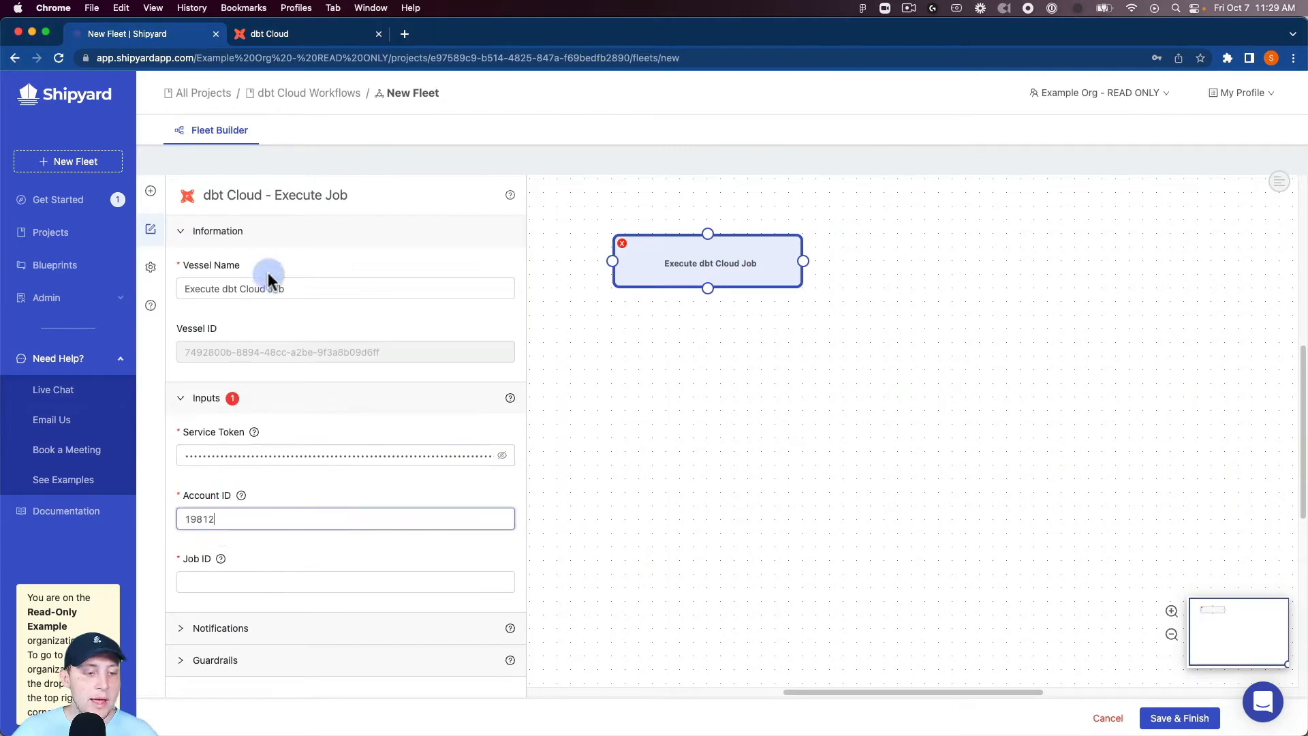
Step: Set the vessel's Job ID to 24990, copied from the Manual Job URL in dbt Cloud, and expand its notification settings
left_click(314, 34)
left_click(418, 60)
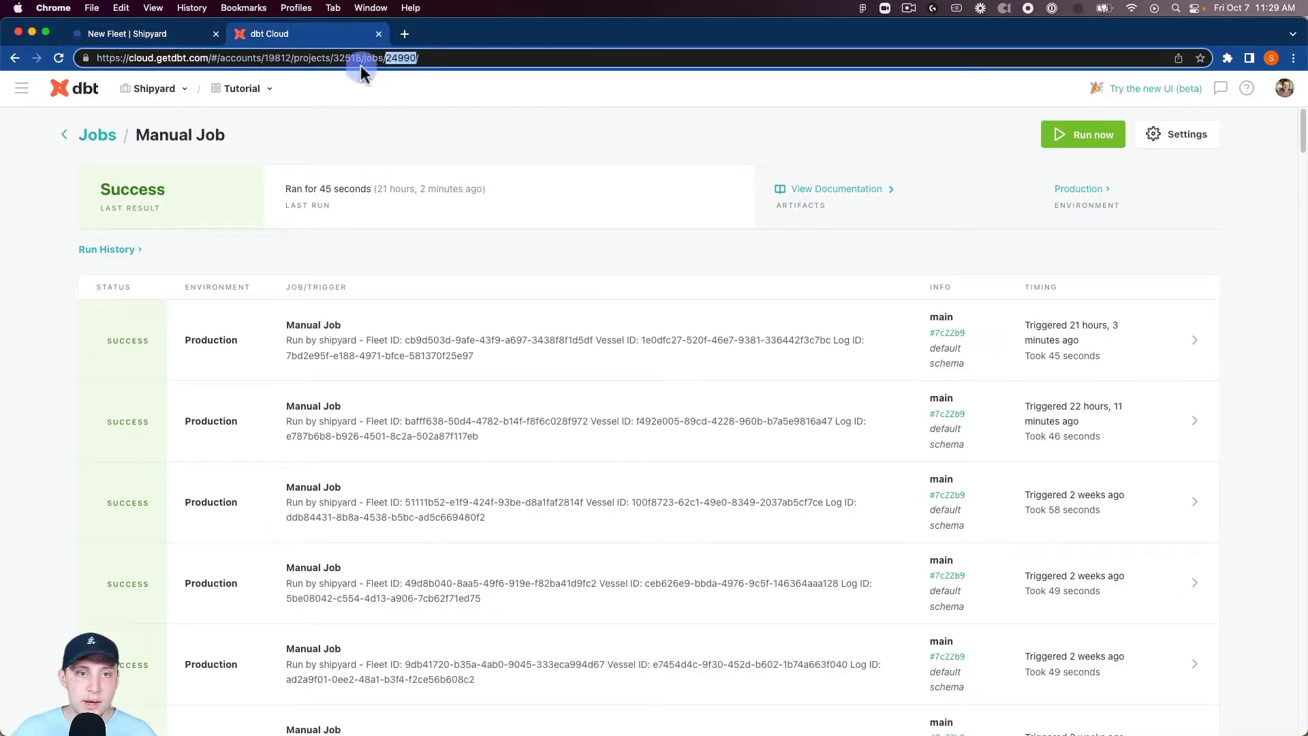
left_click(204, 34)
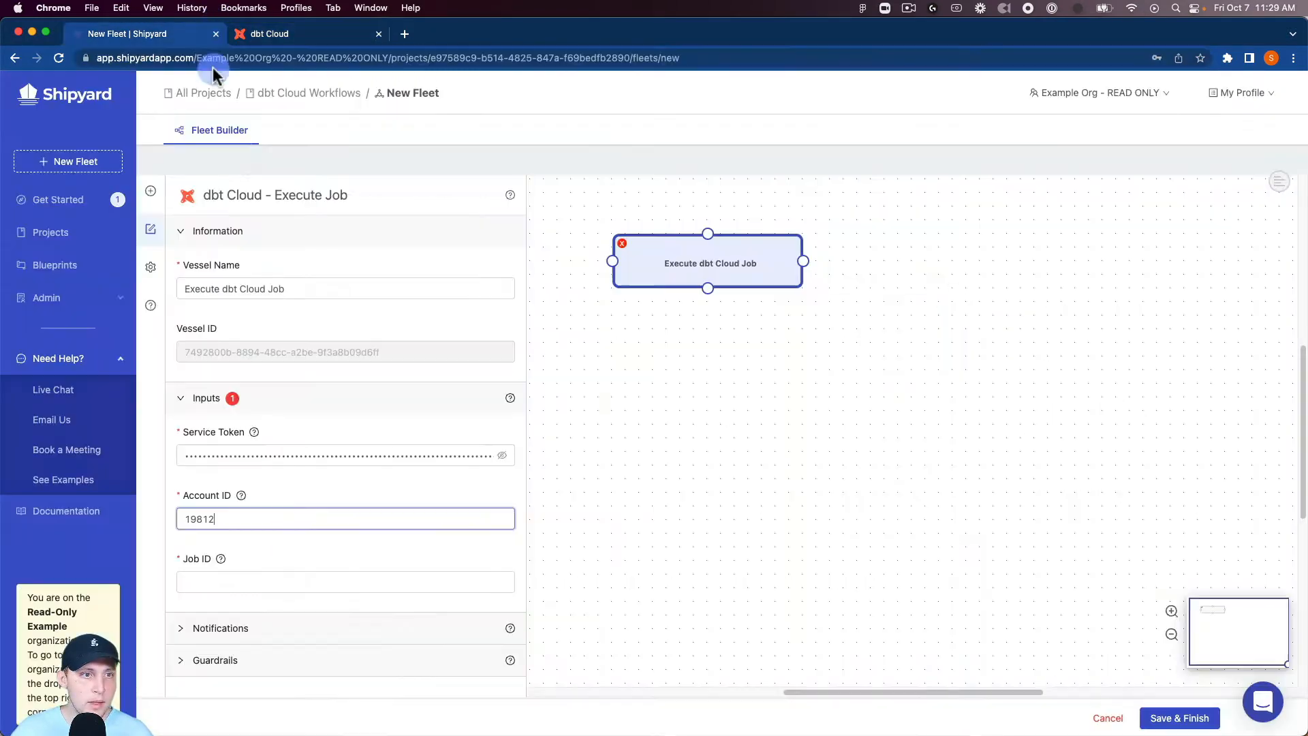
left_click(240, 584)
type("24990")
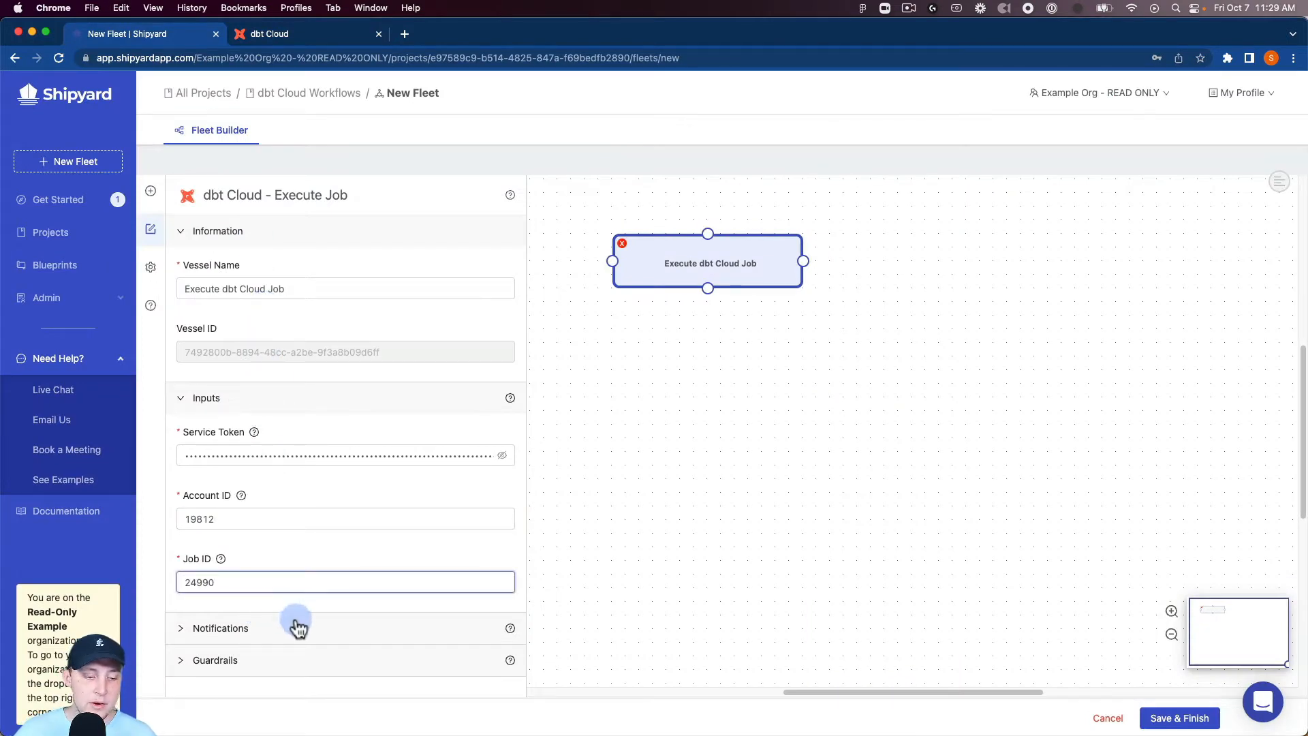
left_click(293, 628)
scroll(306, 575, "down", 3)
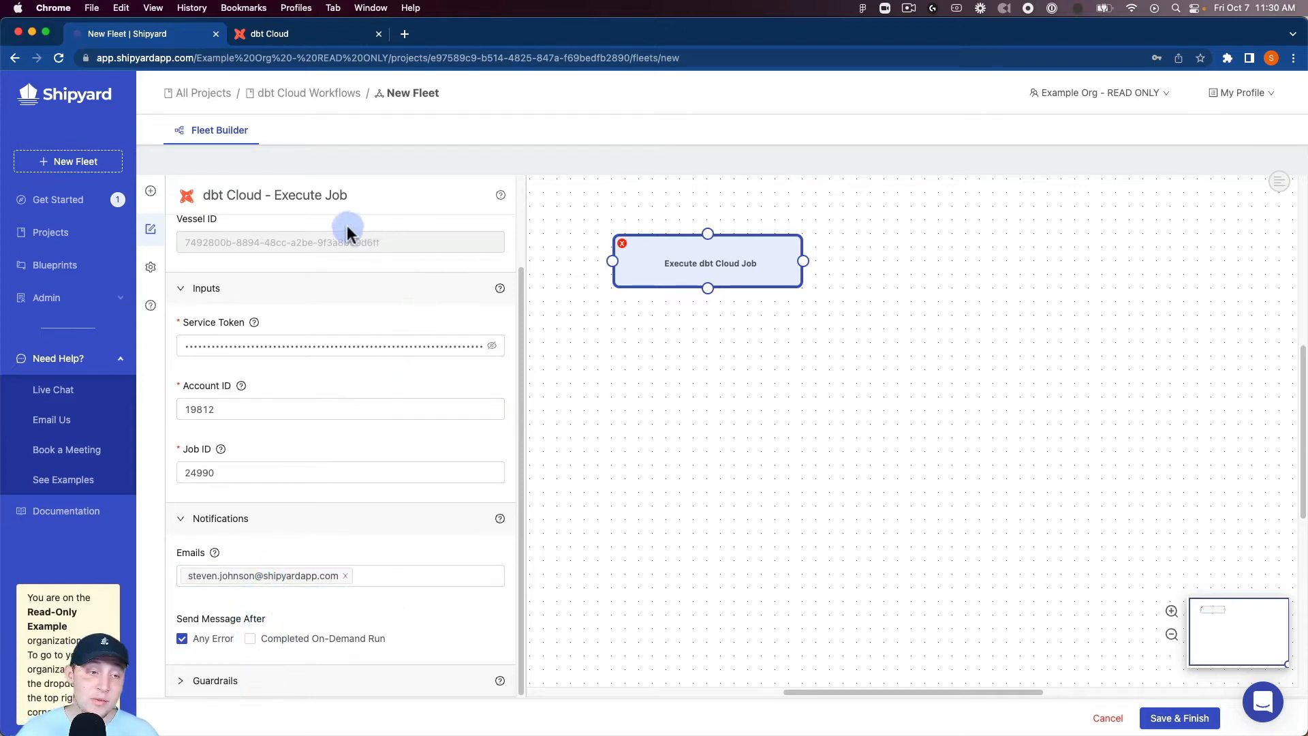
Step: Add a dbt Cloud Check Run Status vessel and place it beside the Execute dbt Cloud Job vessel
left_click(151, 191)
left_click(250, 225)
type("dbt clou")
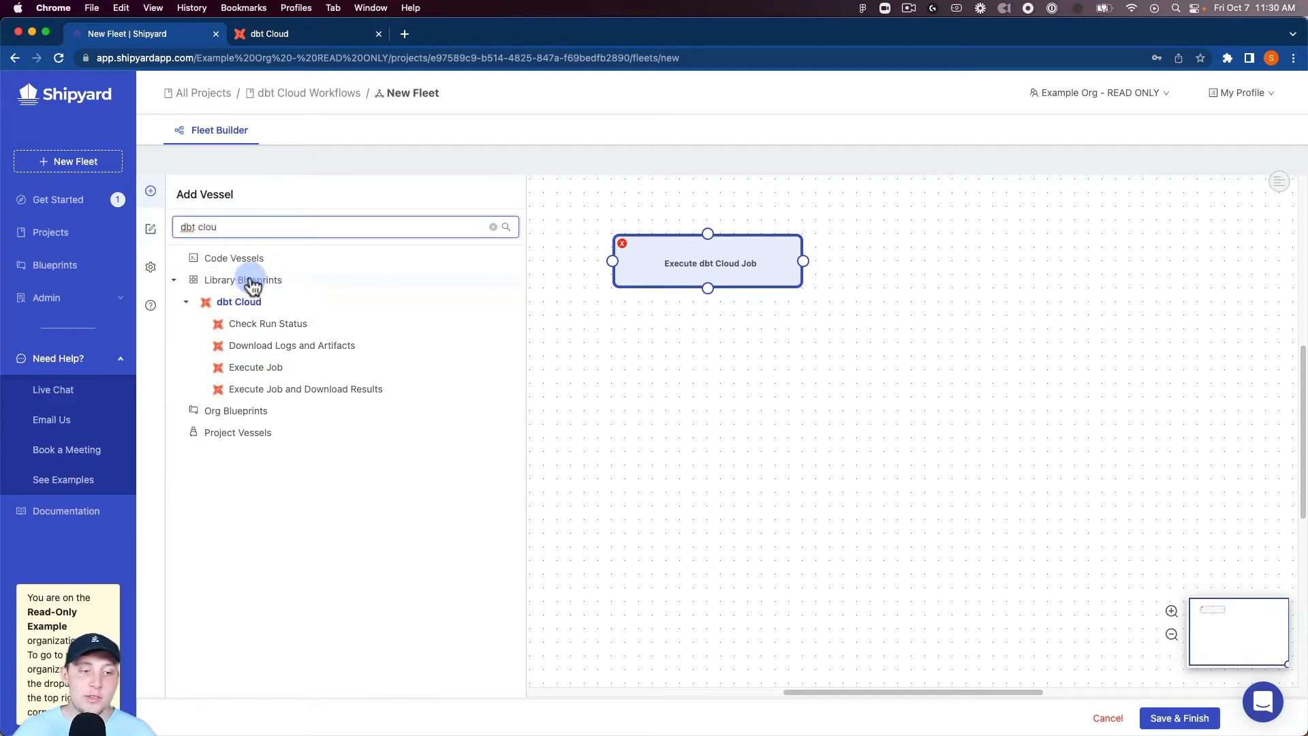
left_click(329, 322)
left_click_drag(917, 379, 936, 306)
left_click(540, 86)
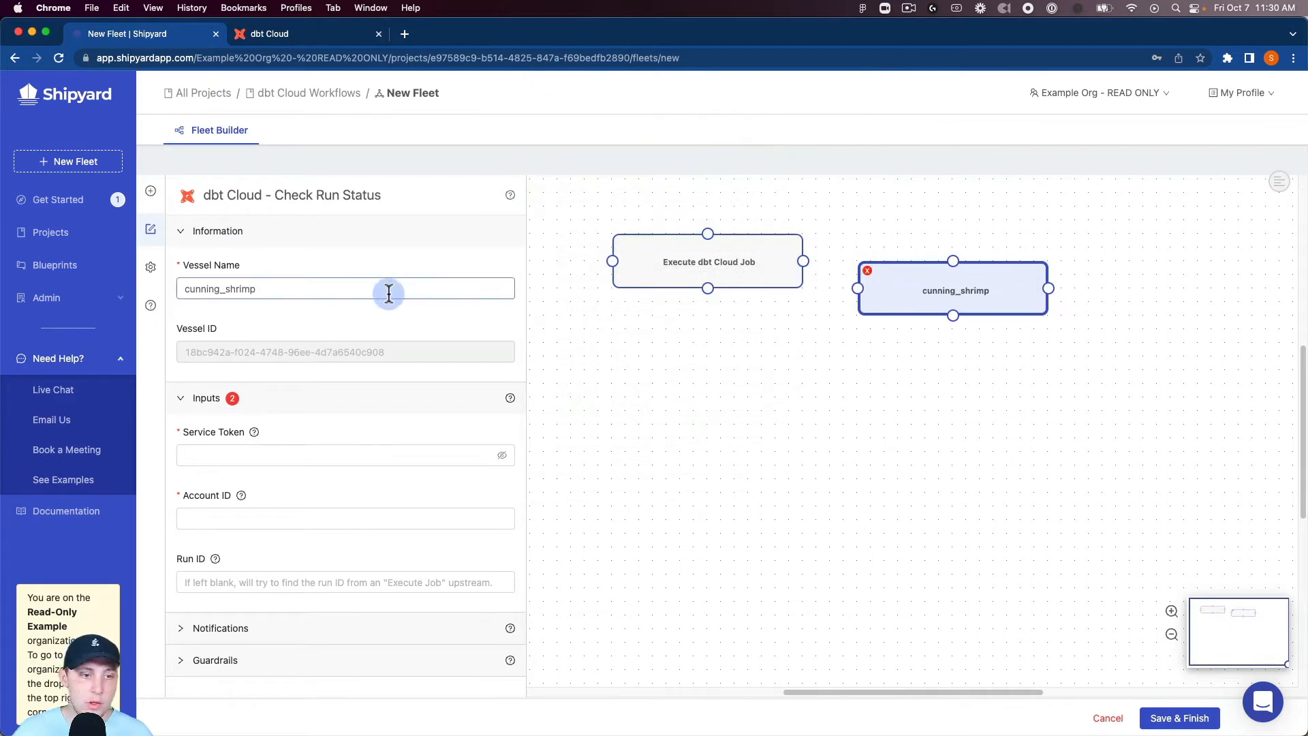
Step: Name the second vessel Check Run Status
double_click(342, 288)
type("Check Run Status")
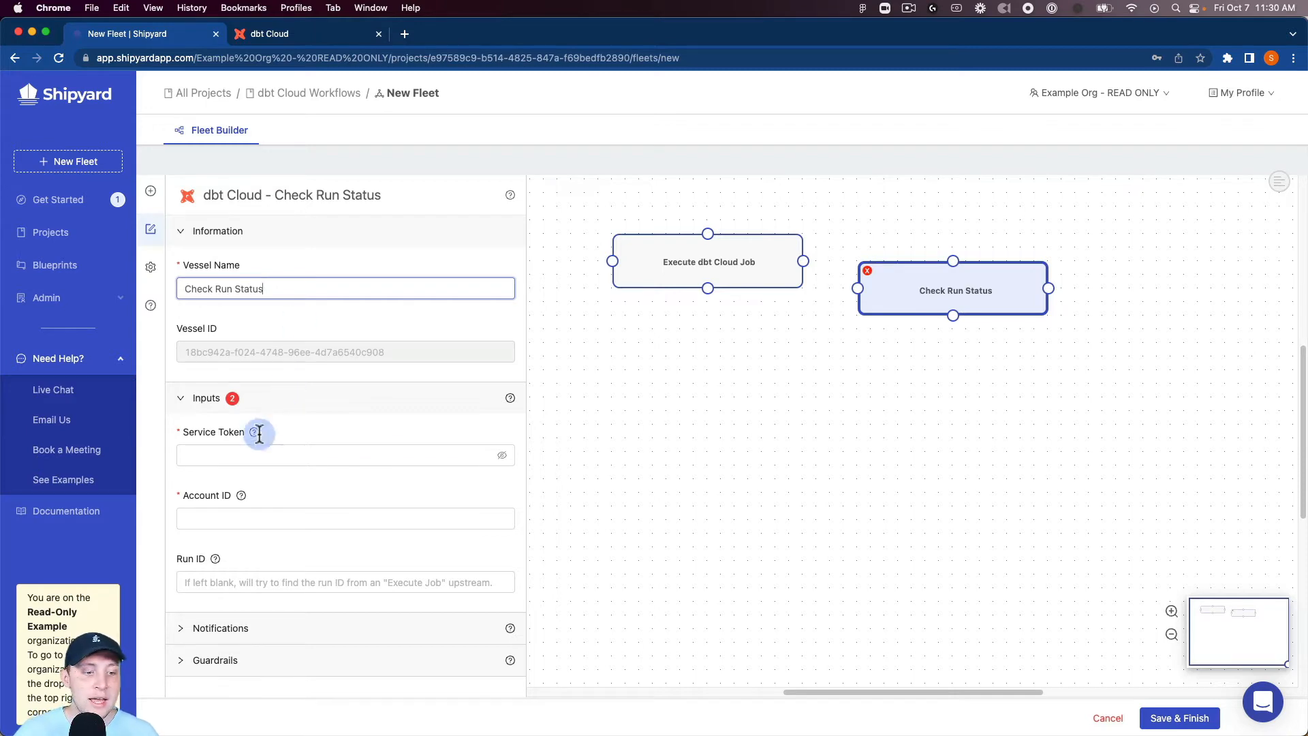
Step: Fill in the service token and the account ID for the Check Run Status vessel
left_click(256, 455)
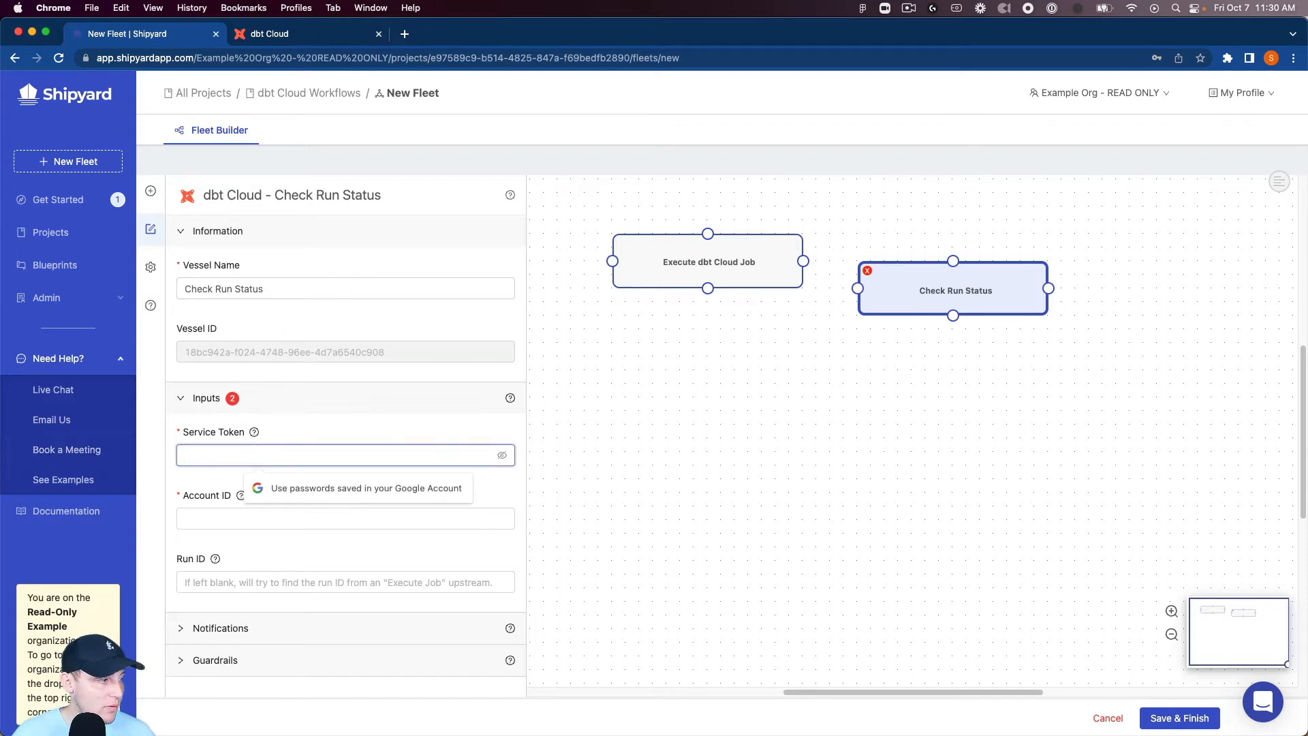
key("super+v")
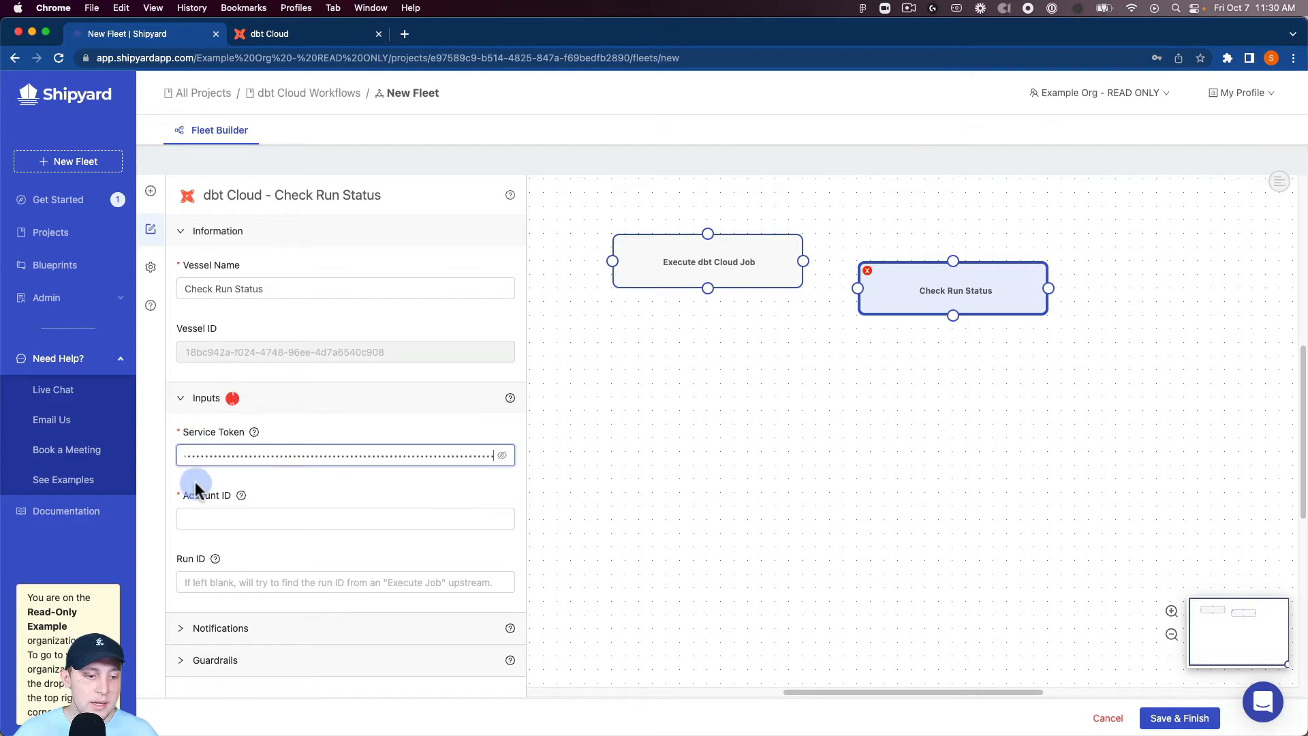
left_click(223, 526)
left_click(251, 550)
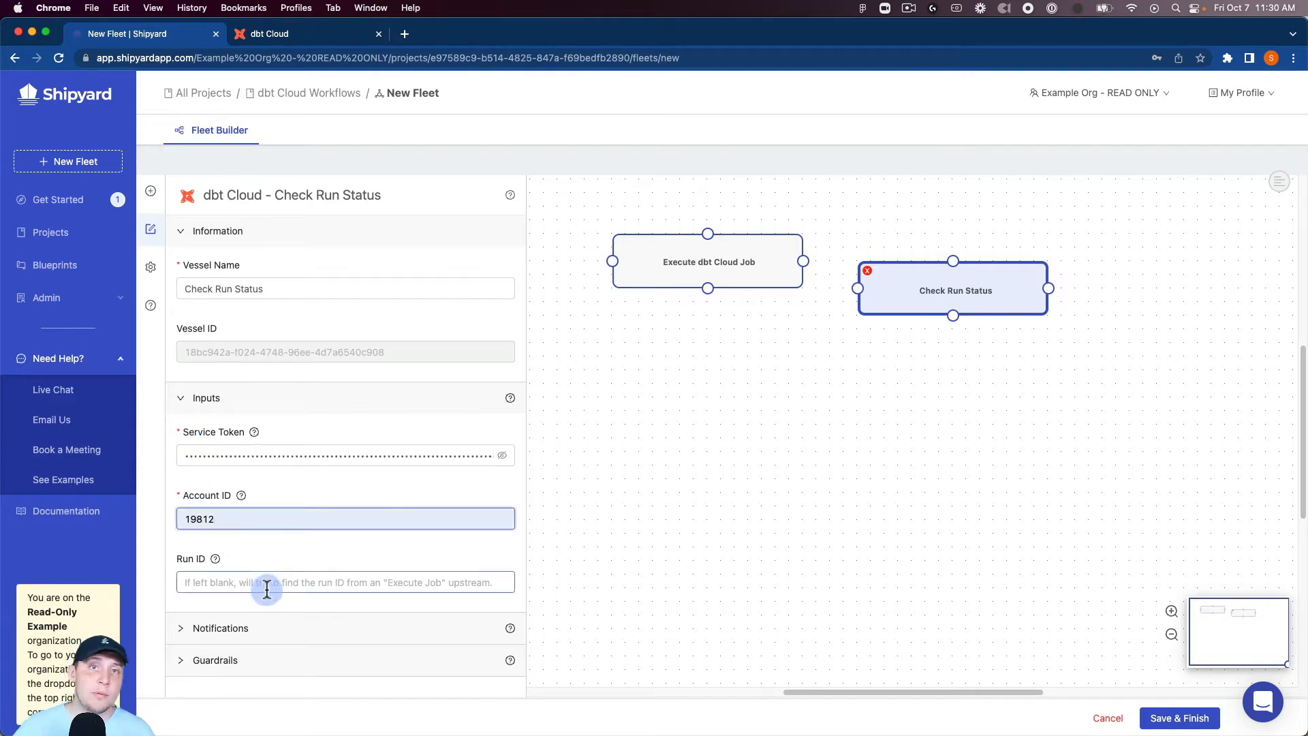
Step: Align Check Run Status with the Execute dbt Cloud Job vessel and connect the job to it with a Success path
left_click_drag(925, 267, 939, 240)
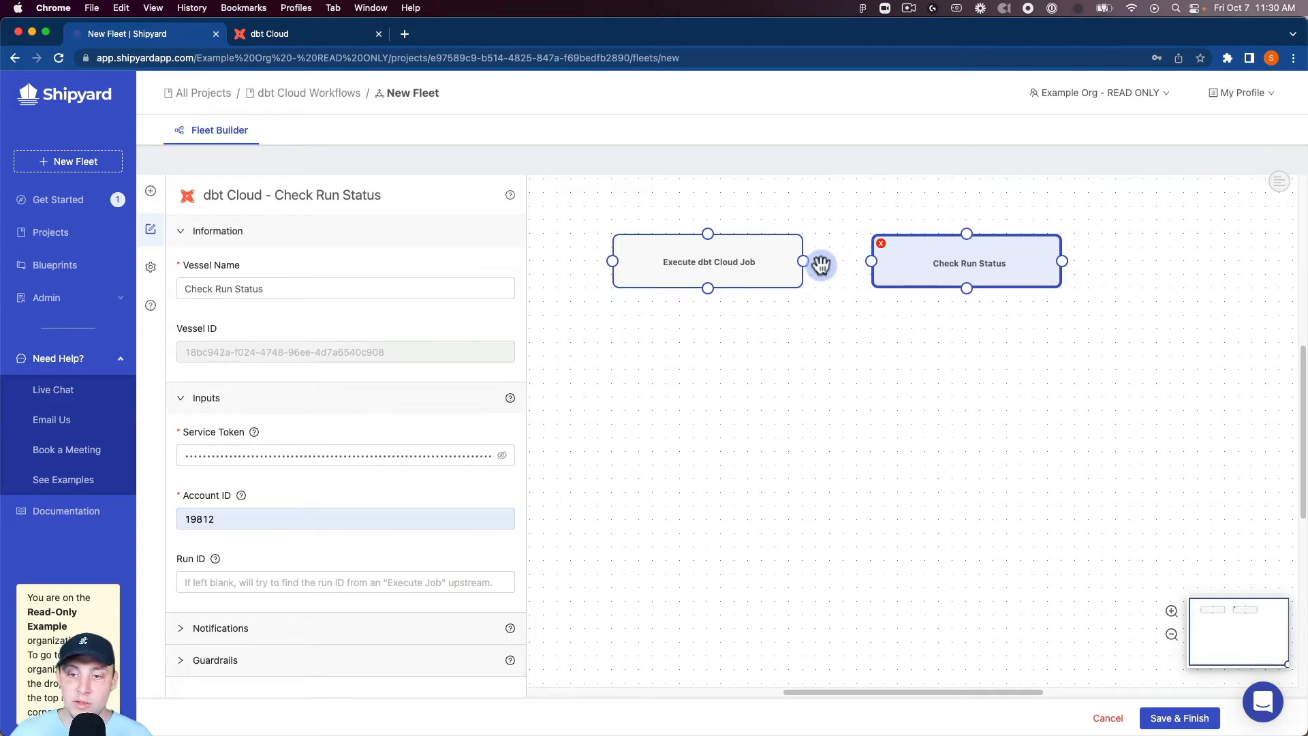
left_click_drag(820, 265, 871, 261)
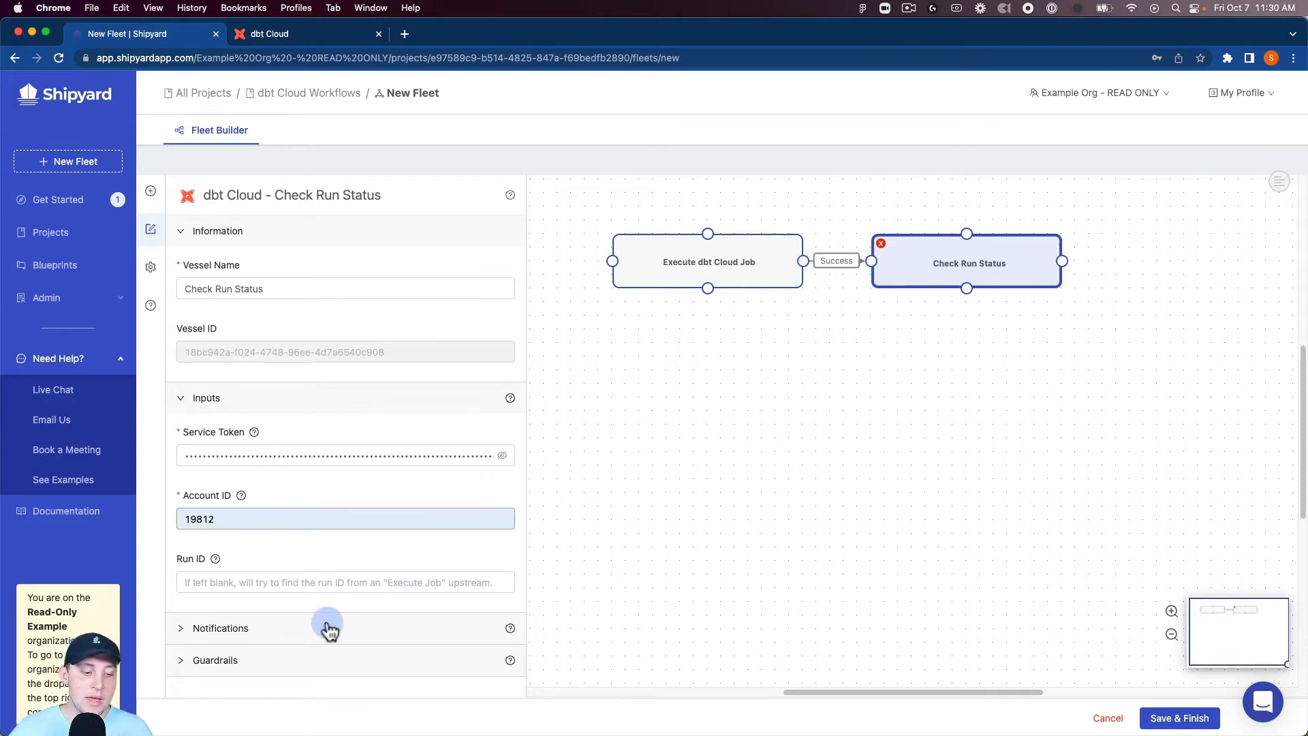
Step: Set the Check Run Status guardrails to 24 retries with ASAP as the time between retries
left_click(321, 661)
scroll(321, 578, "down", 5)
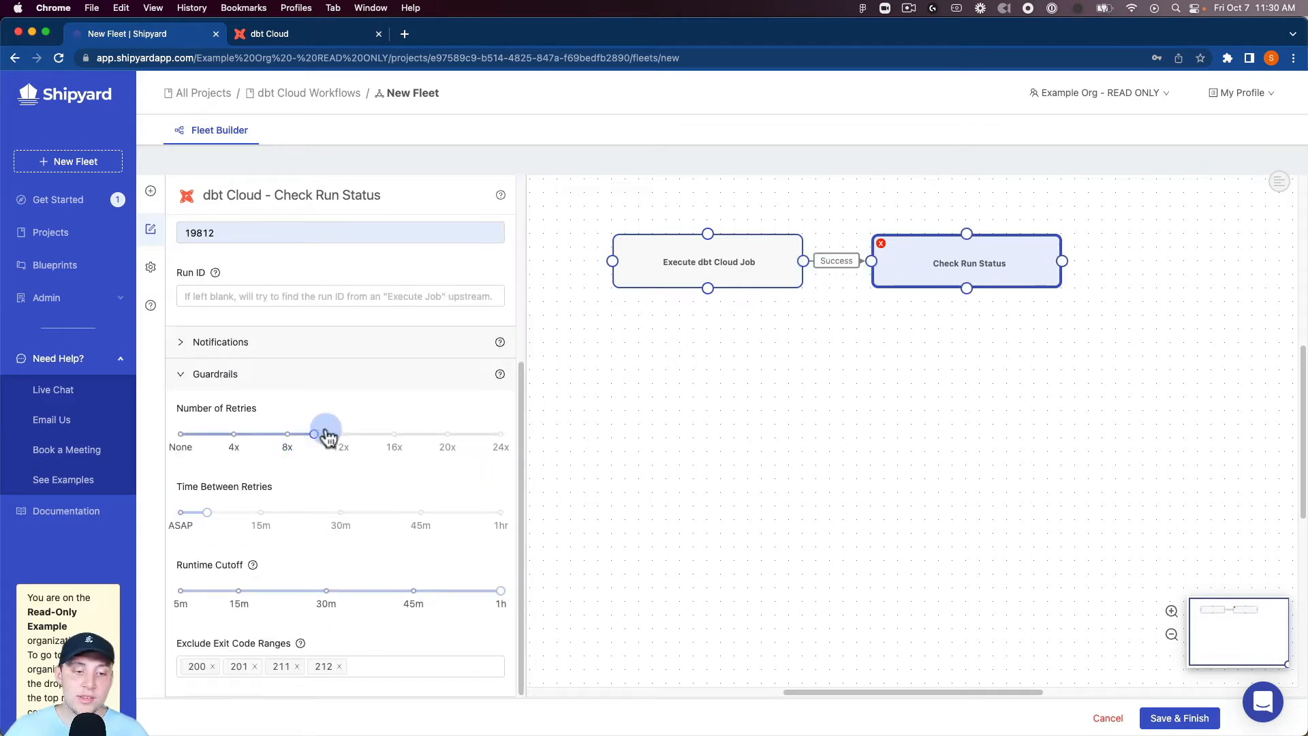
left_click_drag(327, 436, 501, 434)
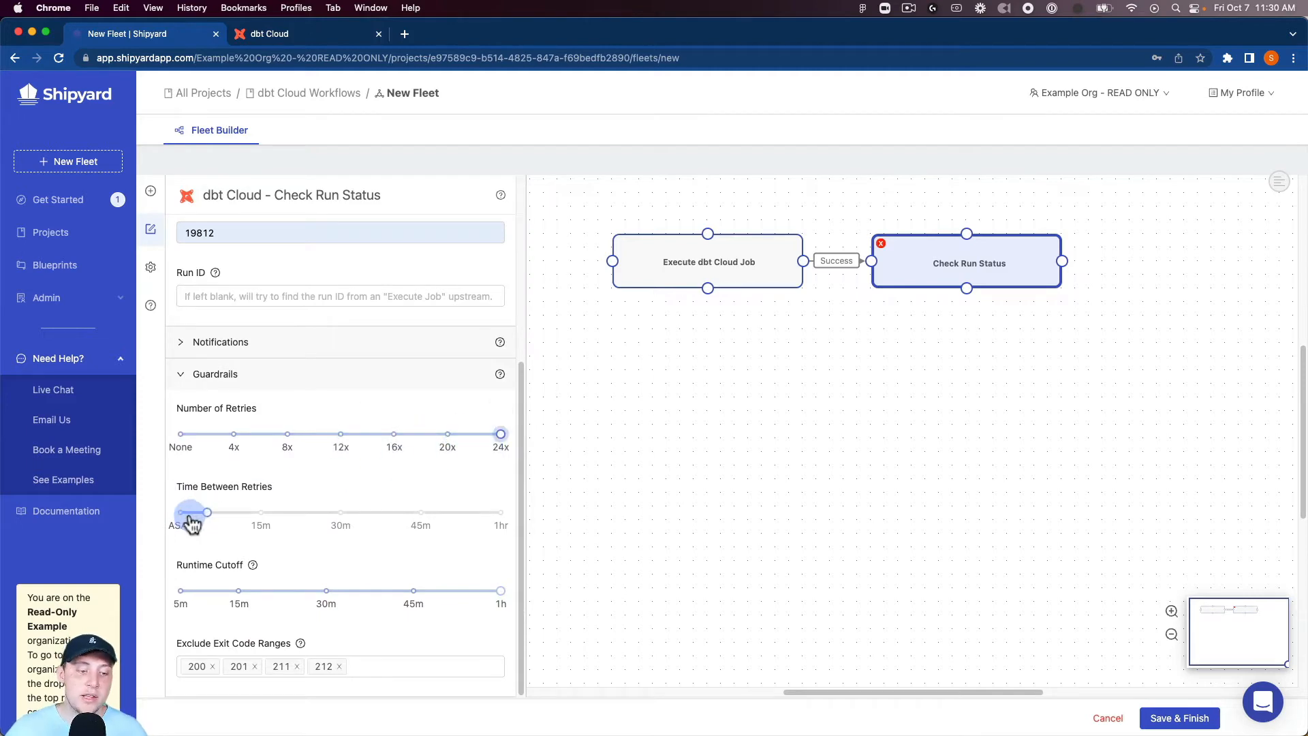
left_click_drag(193, 522, 171, 517)
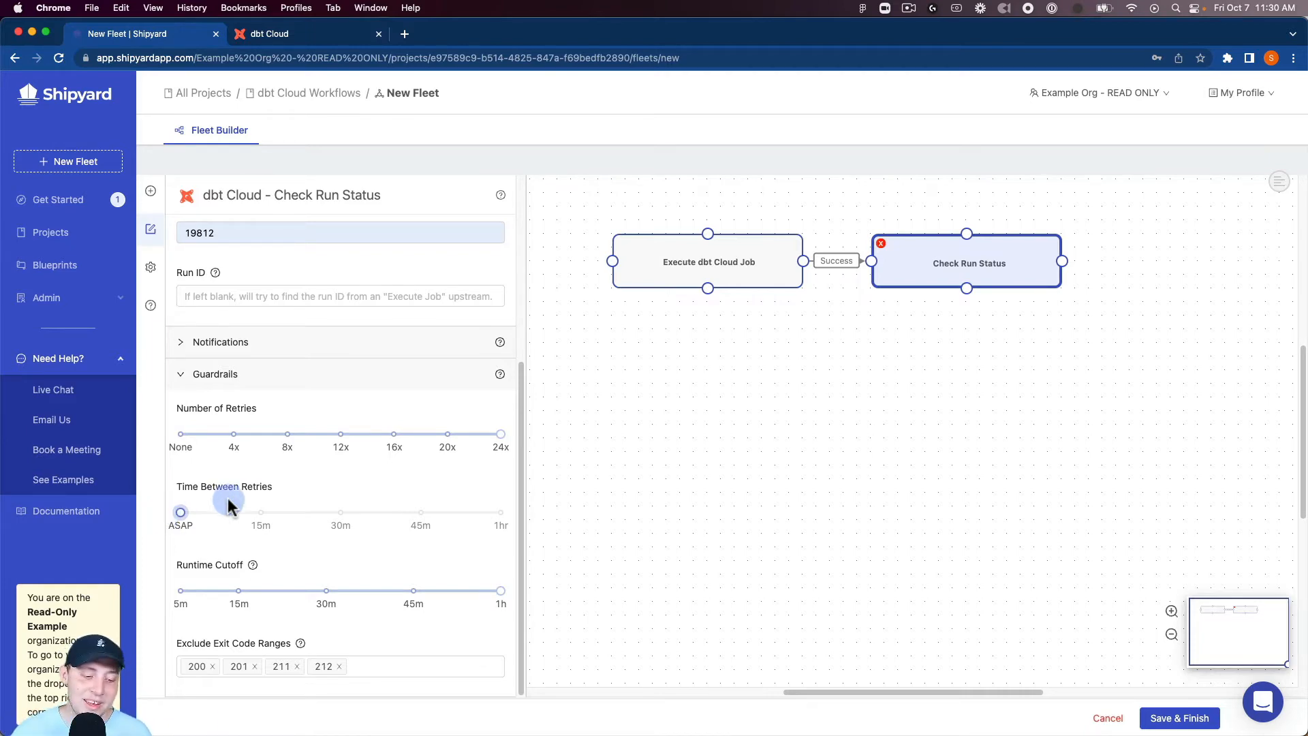
Step: Add a Snowflake Store Query Results as CSV vessel and place it in line after Check Run Status
left_click(151, 191)
left_click(287, 227)
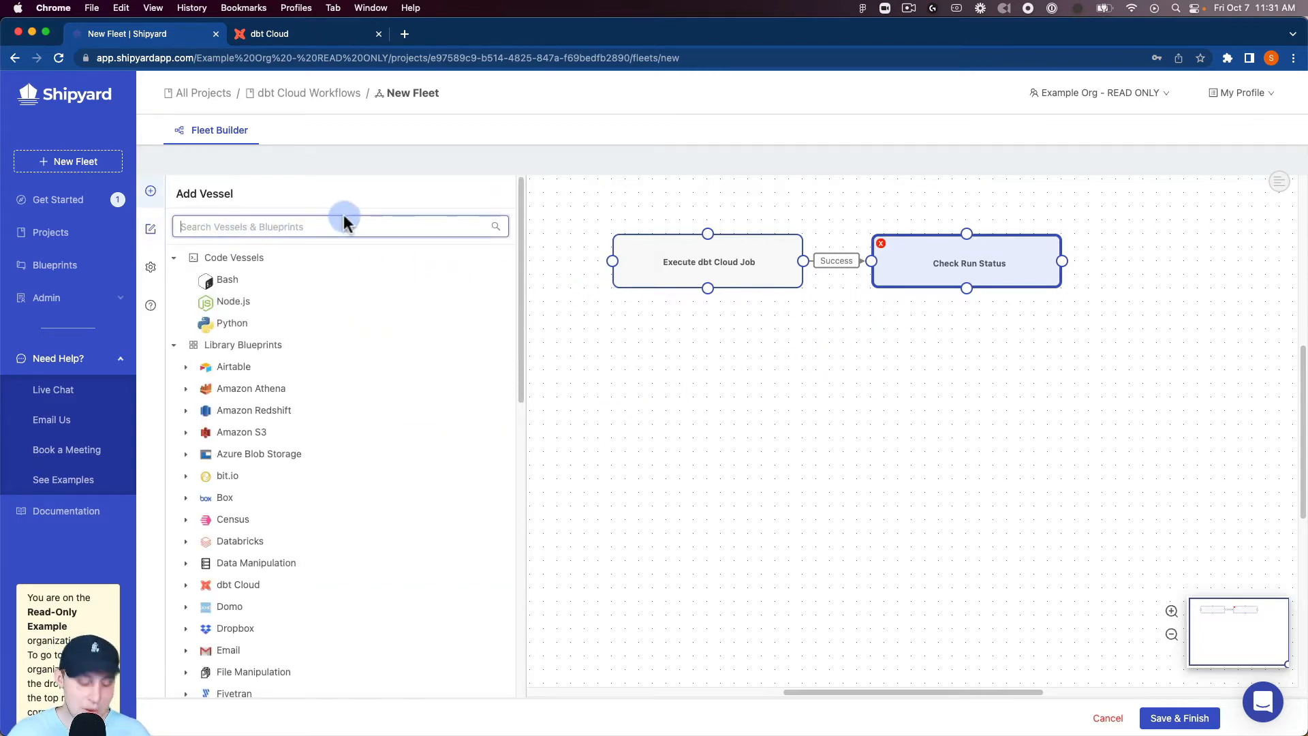
type("snowfl")
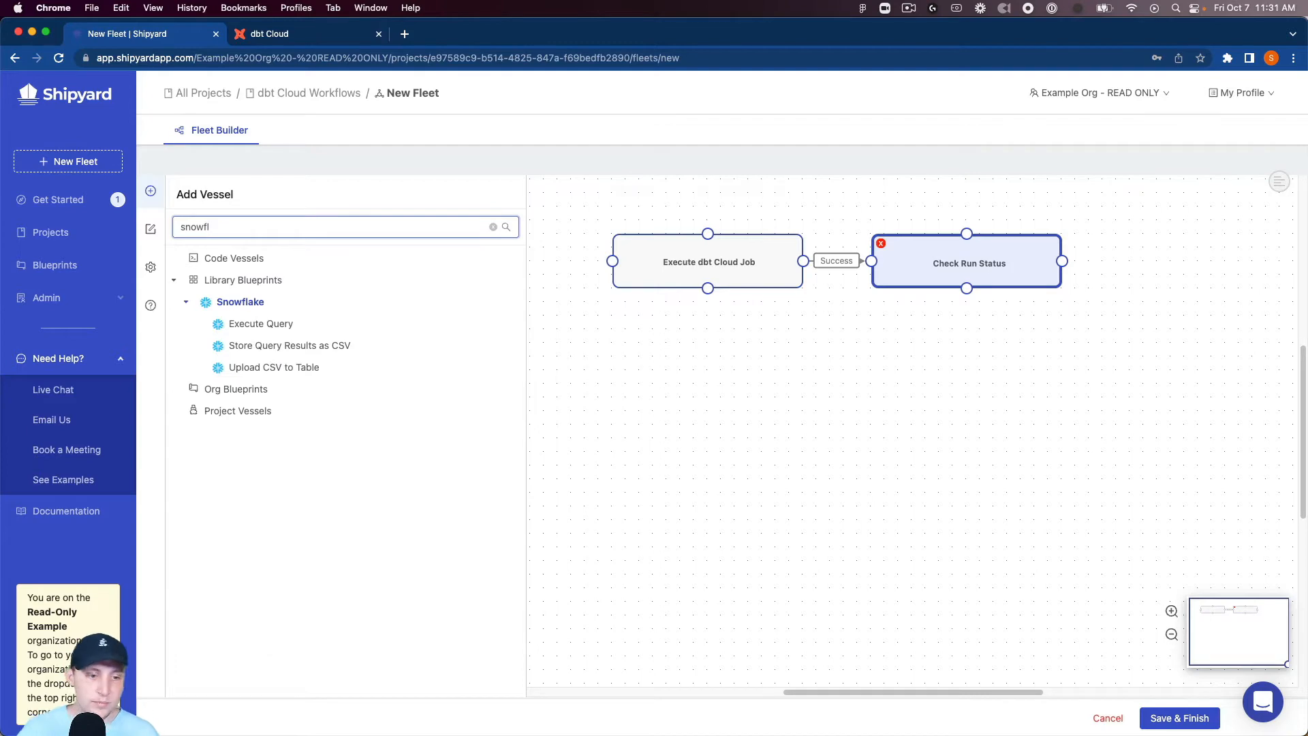
mouse_move(364, 359)
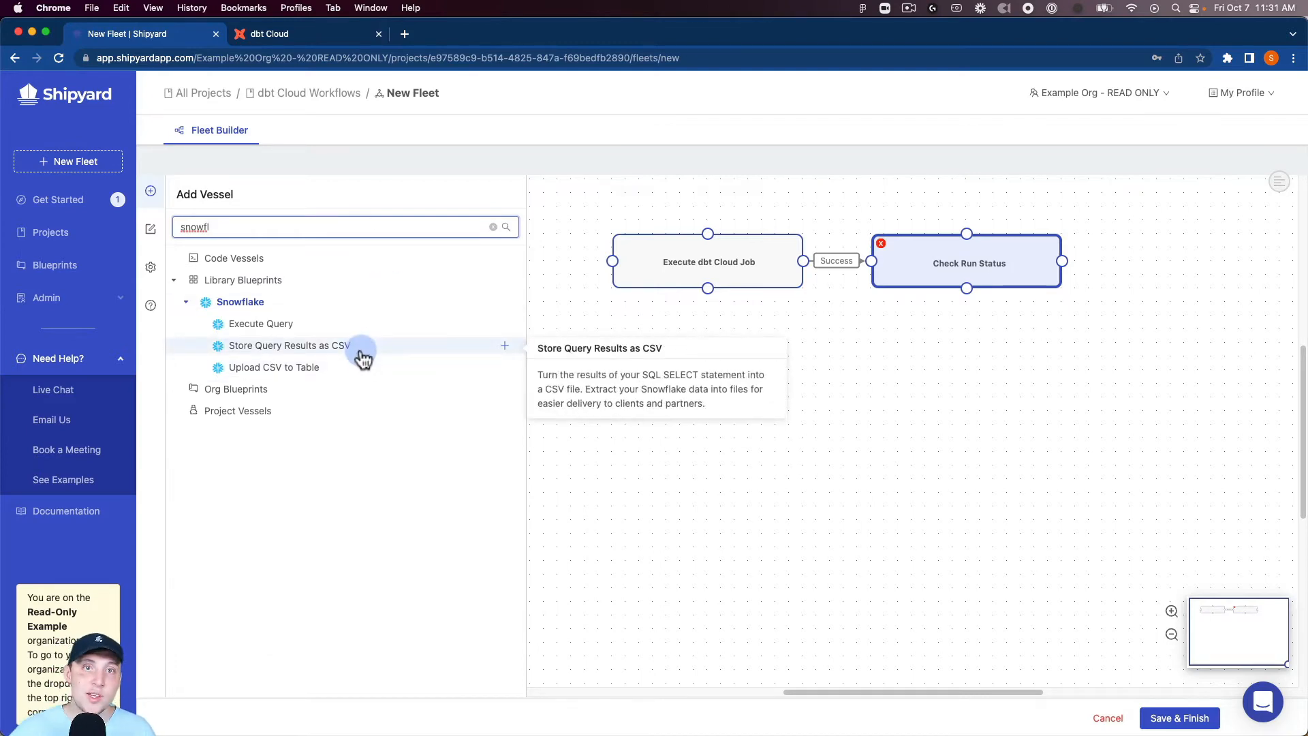
left_click(406, 351)
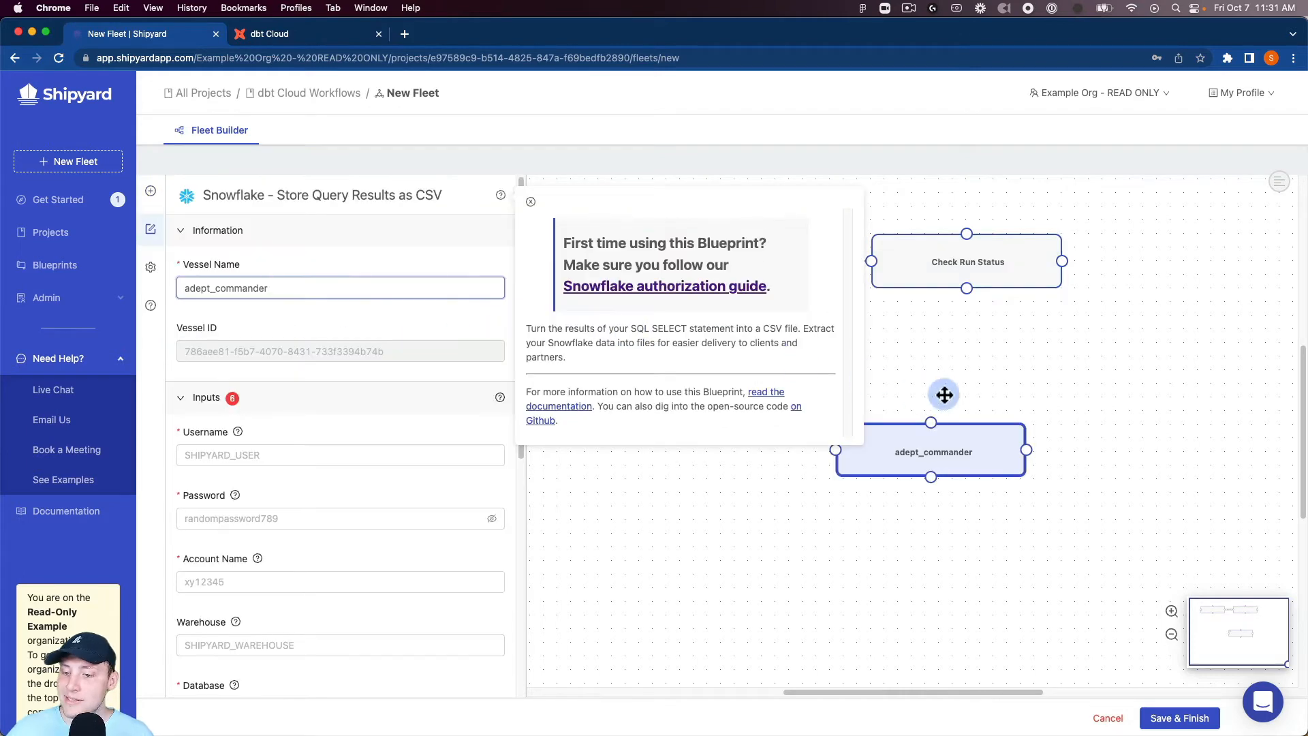
left_click_drag(995, 463, 1257, 285)
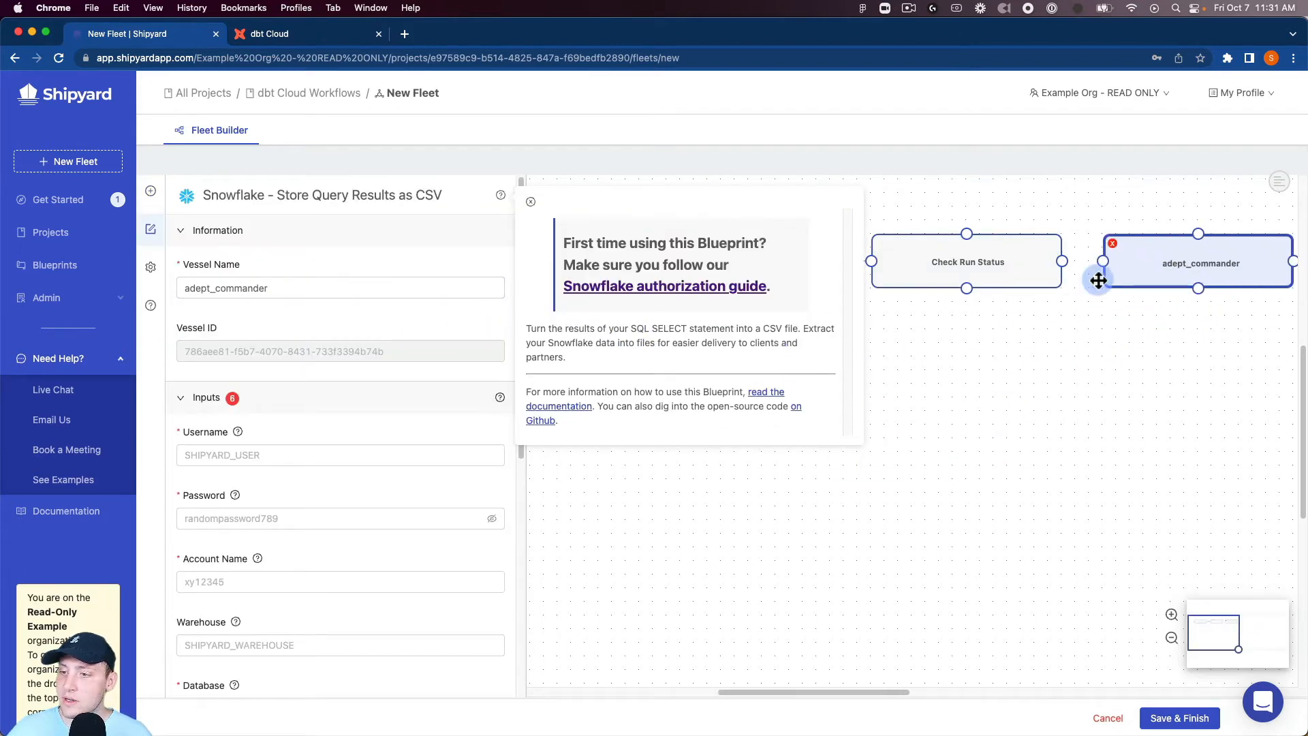
Step: Name the Snowflake vessel Store Query Results as CSV and dismiss its help panel
double_click(400, 286)
type("Store q")
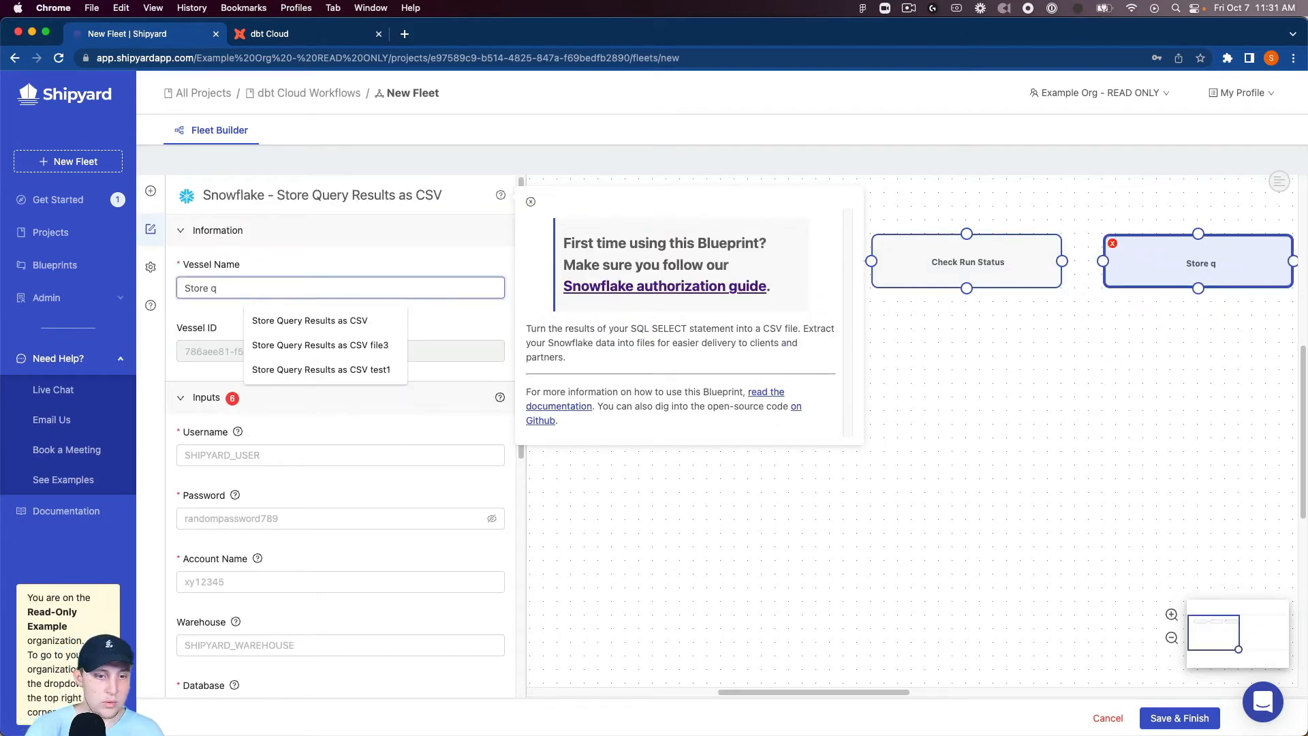
left_click(310, 320)
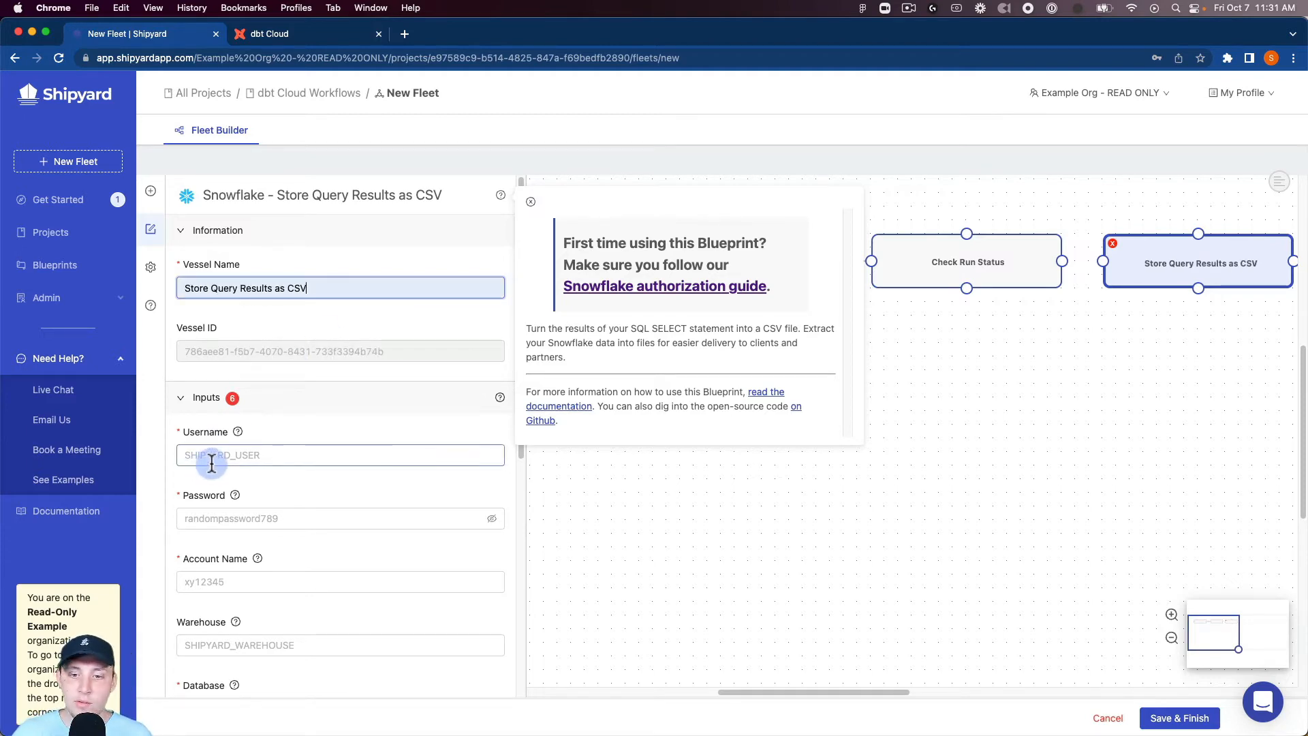
left_click(522, 216)
Step: Fill in the Snowflake username, password and account name using the saved entries
left_click(273, 455)
left_click(283, 505)
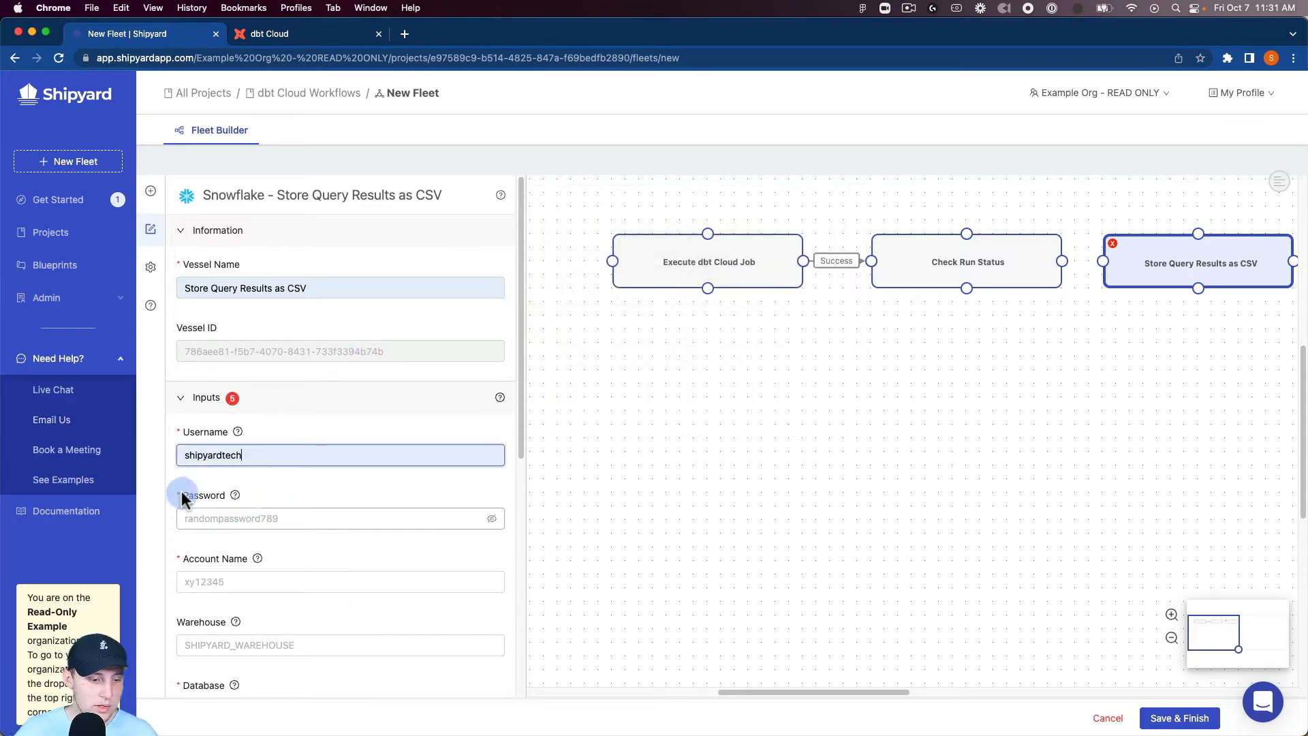
left_click(204, 518)
left_click(205, 546)
left_click(225, 582)
left_click(235, 612)
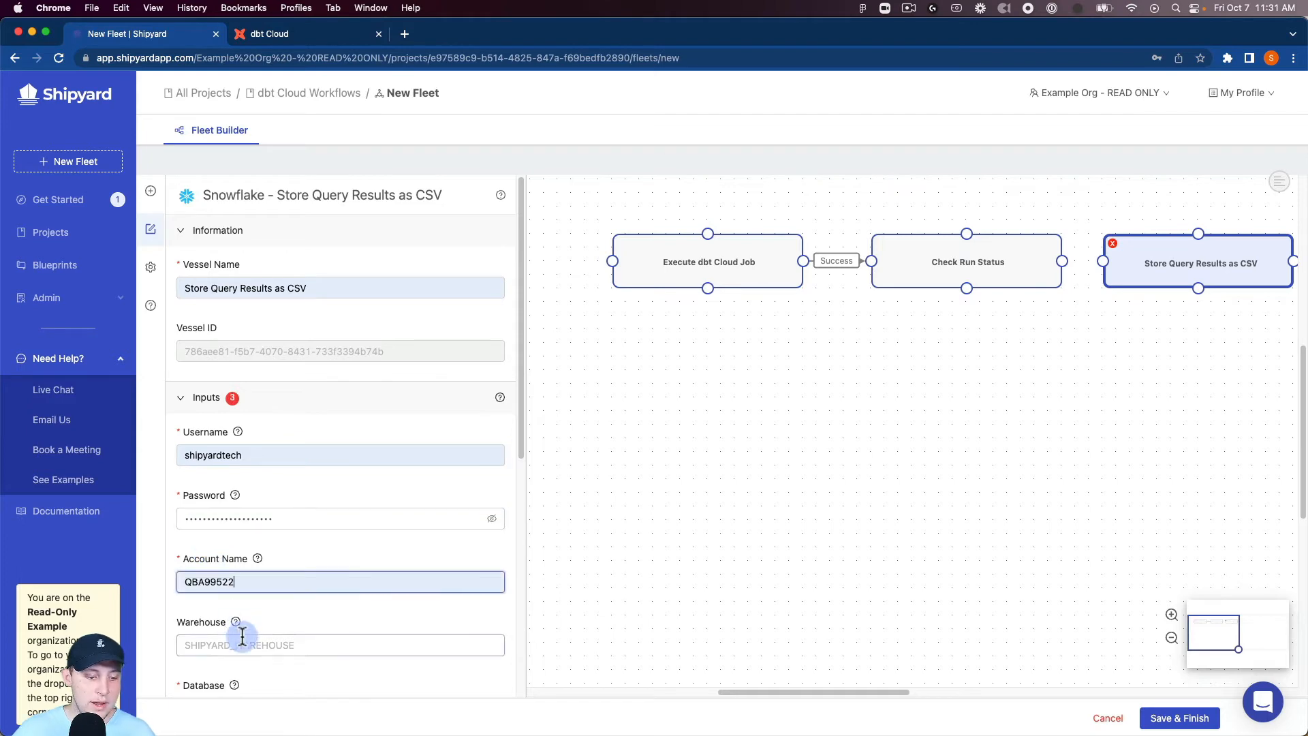
Step: Set the Snowflake warehouse to TEST_WH, the database to SNOWFLAKE_SAMPLE_DATA and the schema to PUBLIC
left_click(244, 645)
left_click(259, 671)
scroll(271, 579, "down", 3)
left_click(266, 512)
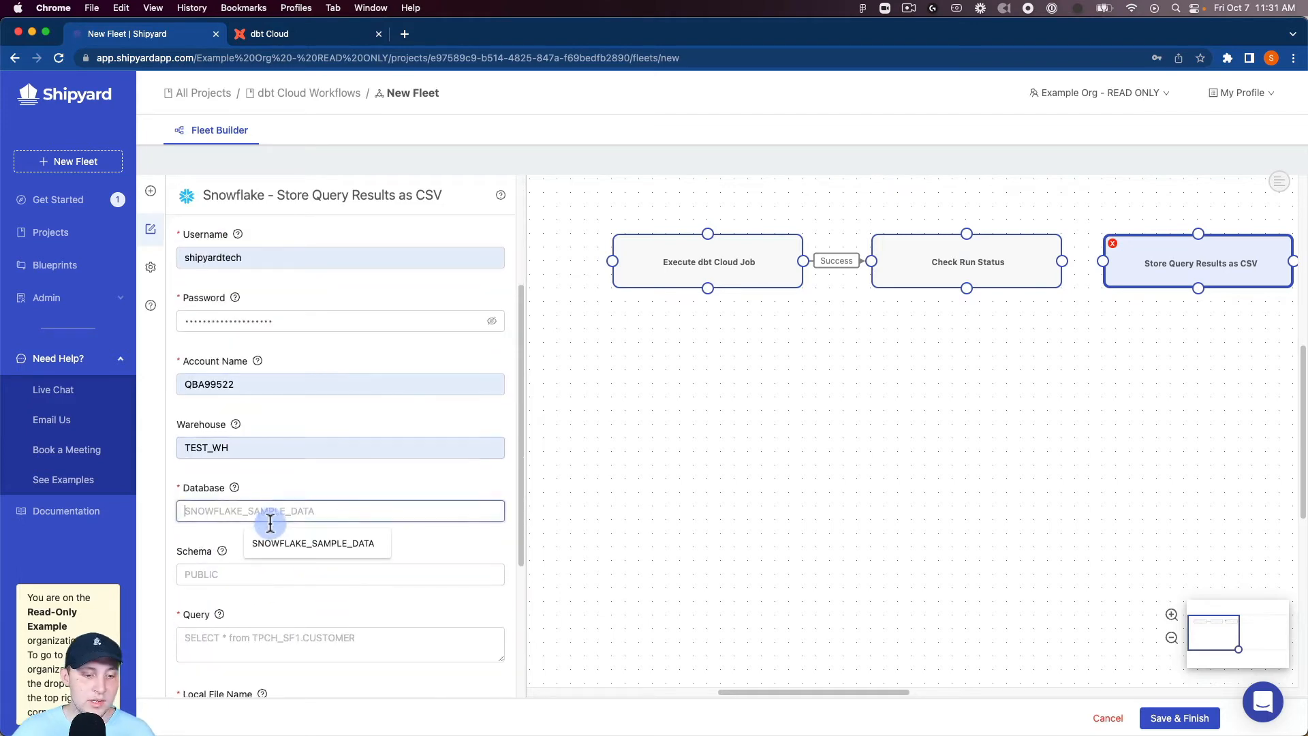
left_click(260, 546)
left_click(258, 573)
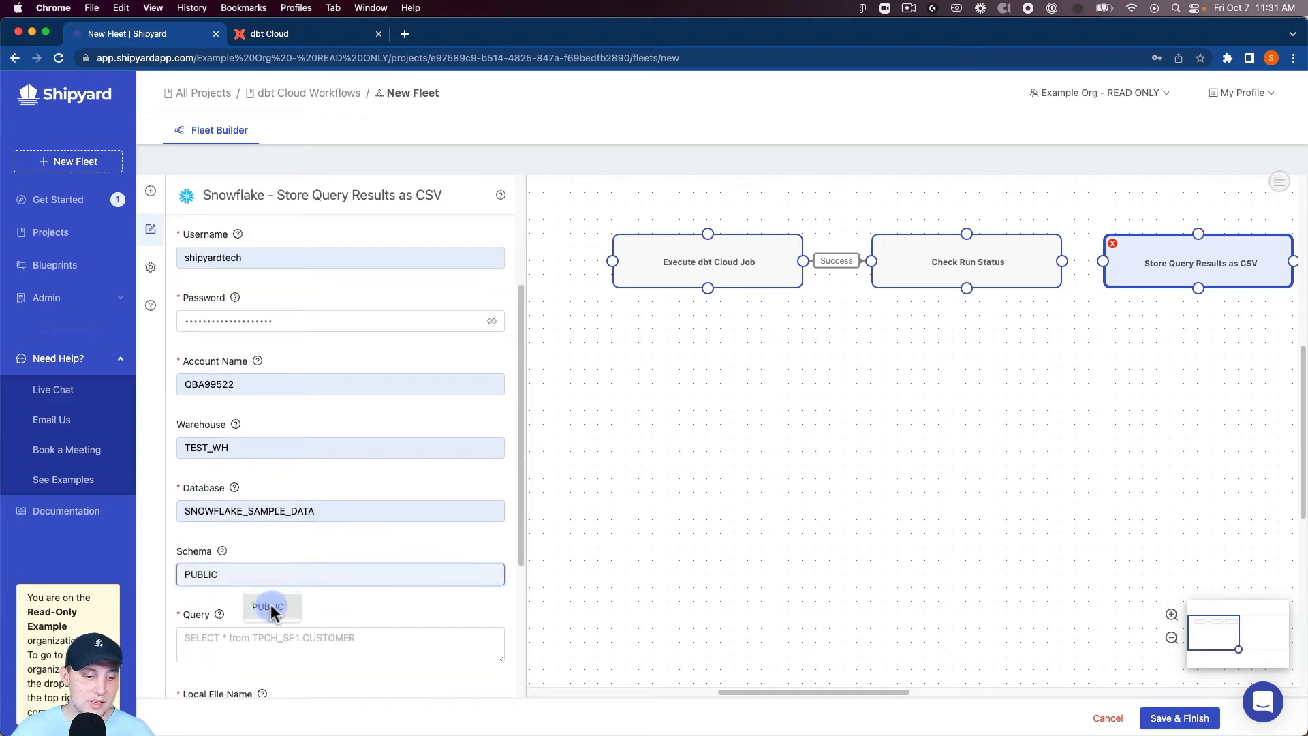
left_click(271, 604)
Step: Enter the query selecting all from tpch_sf100.orders where O_TOTALPRICE > 250000, order year 1994, month 1 and priority '1-URGENT', ending with limit 50
scroll(267, 587, "down", 3)
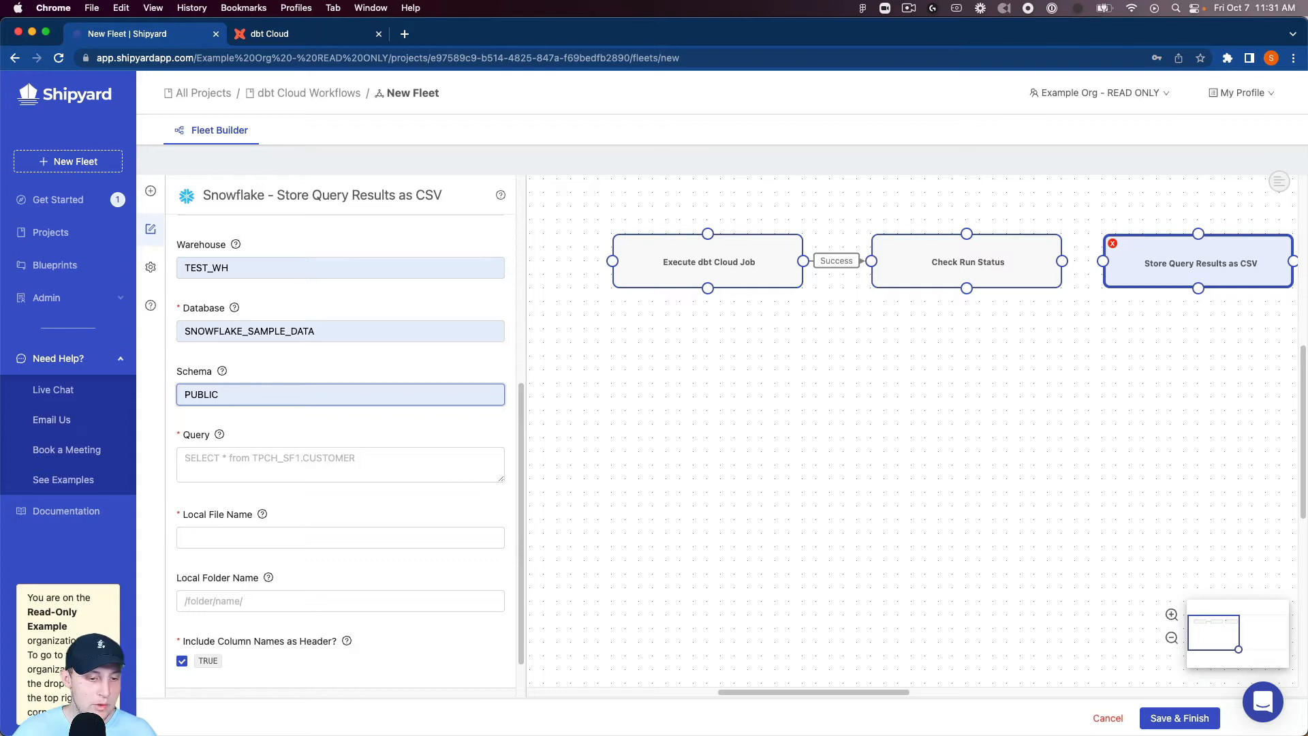
left_click(216, 456)
type("SELECT * from tpch_sf100.orders WHERE O_TOTALPRICE > 250000 and extract(YEAR FROM O_ORDERDATE) = 1994 and extract(MONTH FROM O_ORDERDATE) = 1 and O_ORDERPRIORITY = '1-URGENT'")
key("Return")
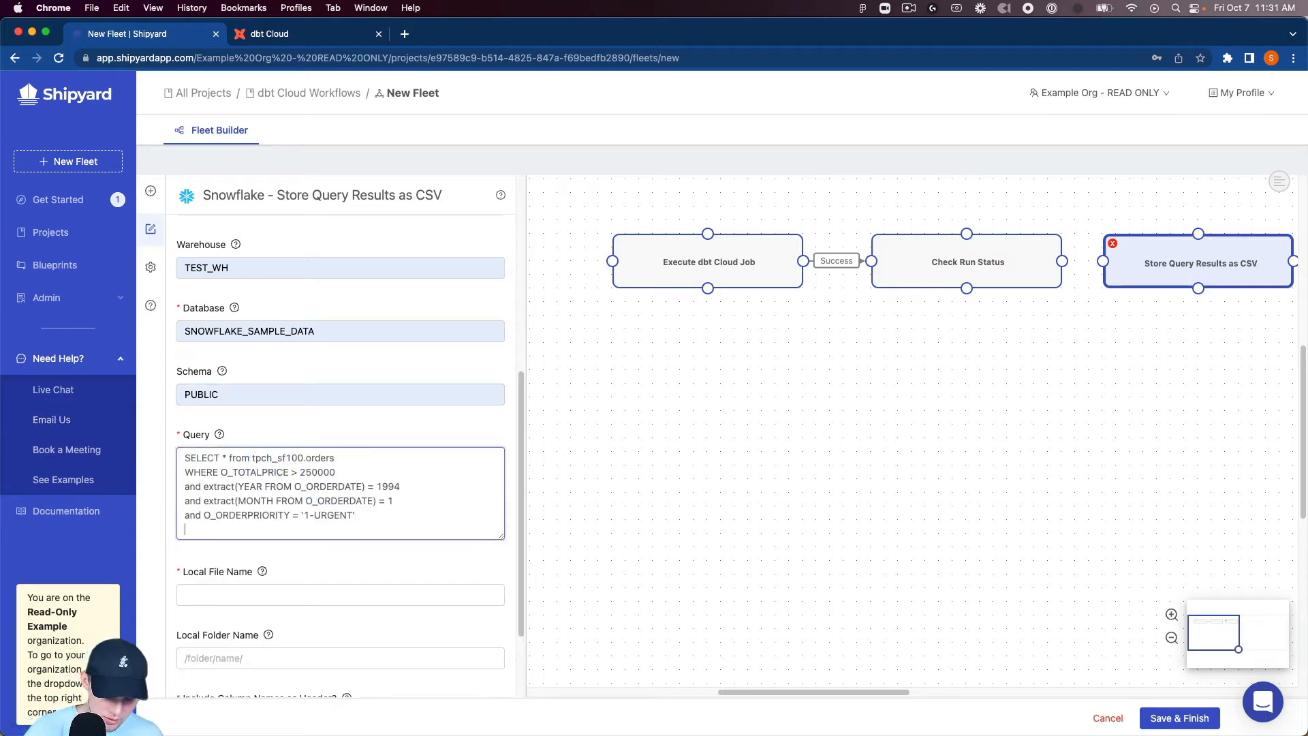
type("limit 50")
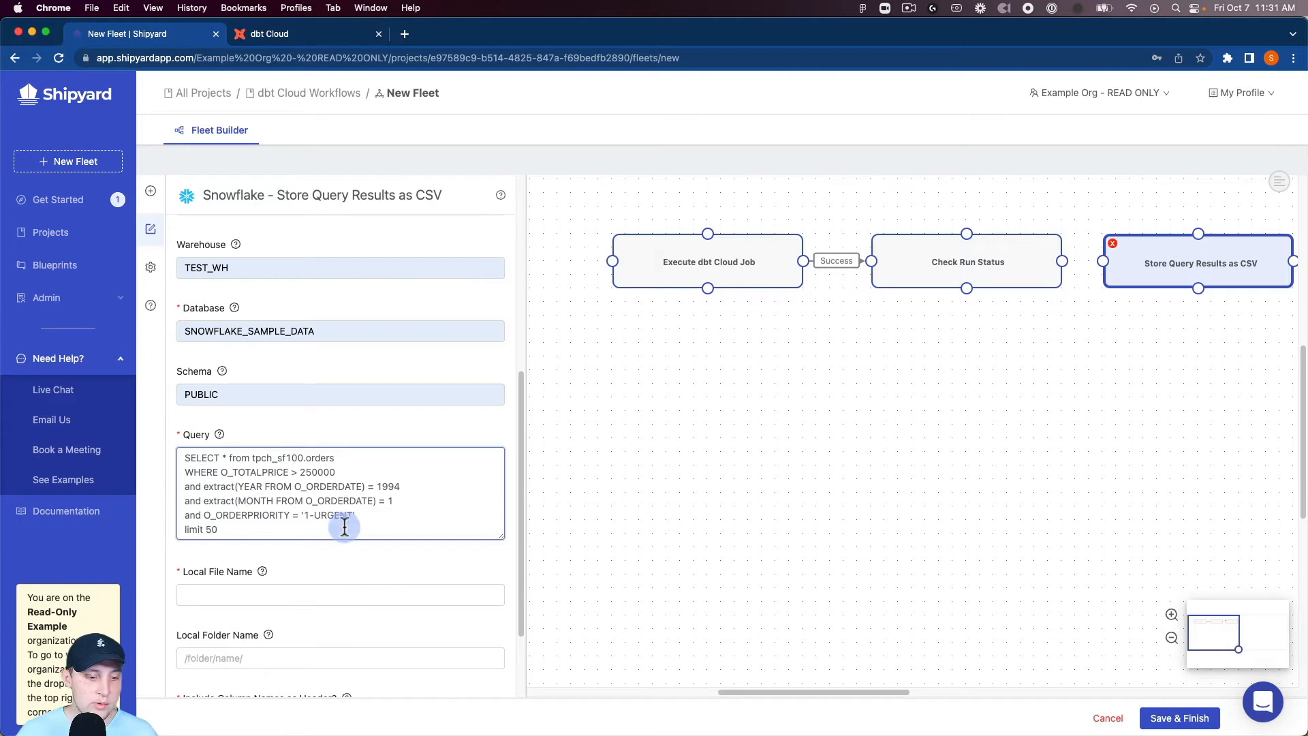
Step: Set the local file name to test.csv and connect Check Run Status to the Store Query Results as CSV vessel
left_click(339, 594)
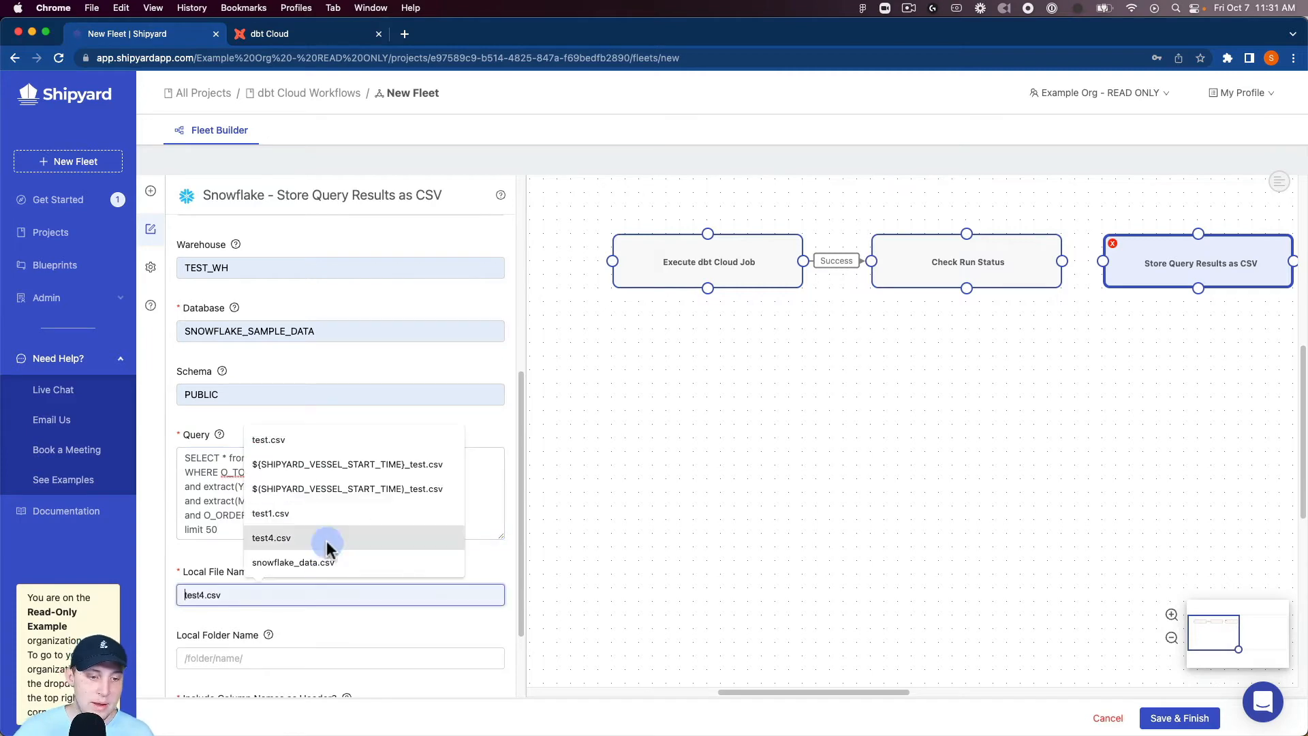
left_click(304, 441)
scroll(301, 545, "down", 3)
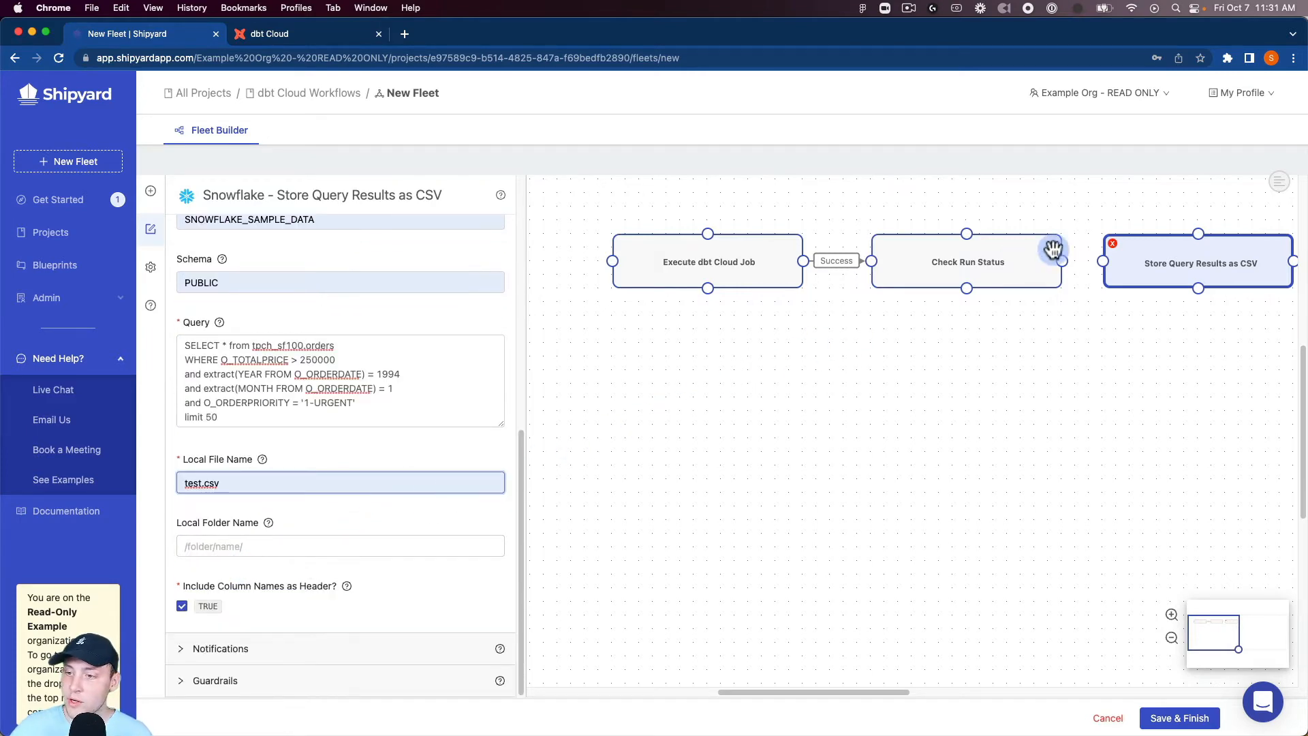
left_click_drag(1075, 259, 1102, 262)
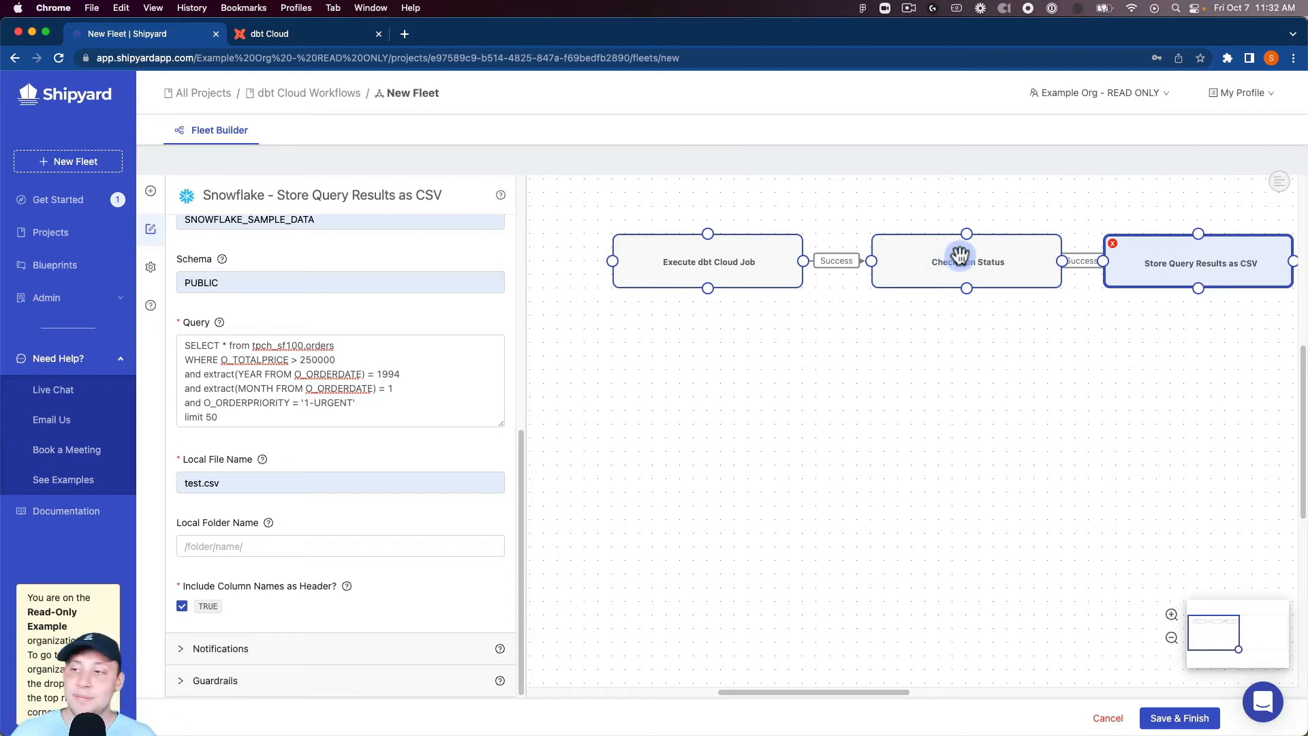
Step: Rename the fleet to "dbt Cloud -> Snowflake" in the fleet settings
left_click(151, 268)
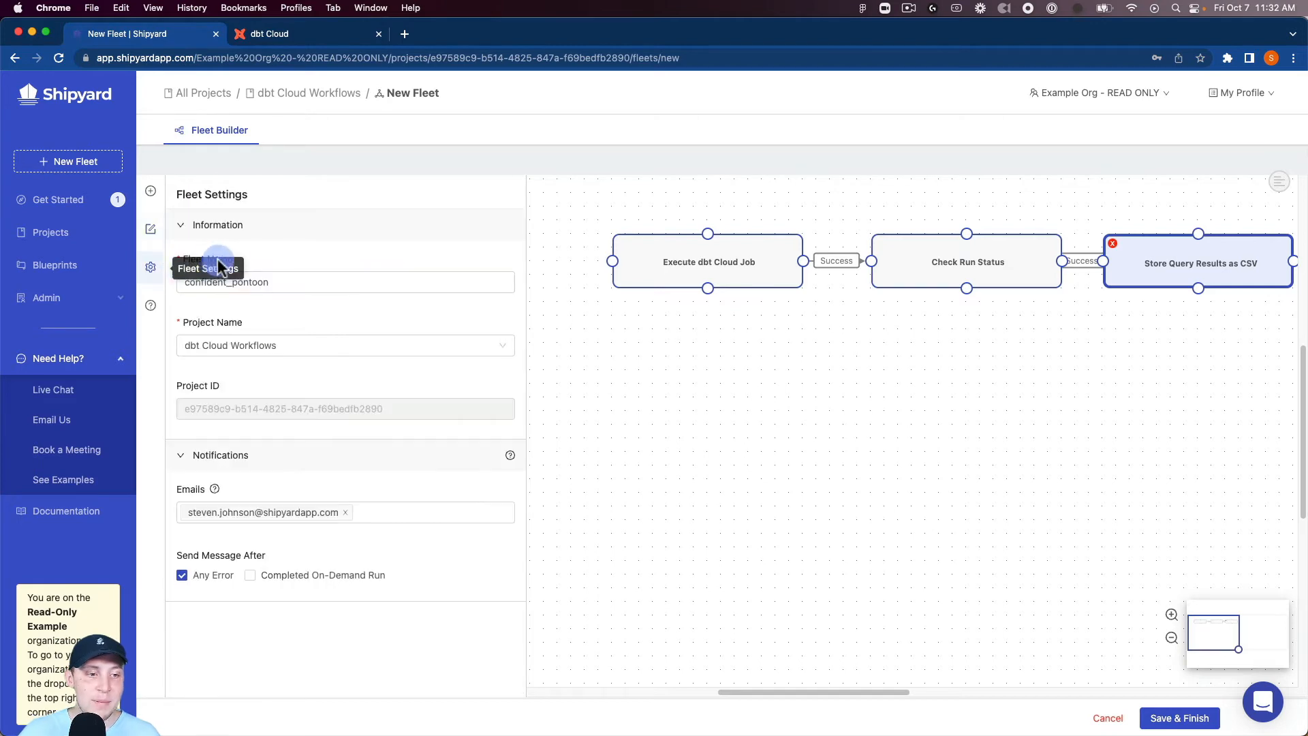
double_click(264, 279)
type("dbt")
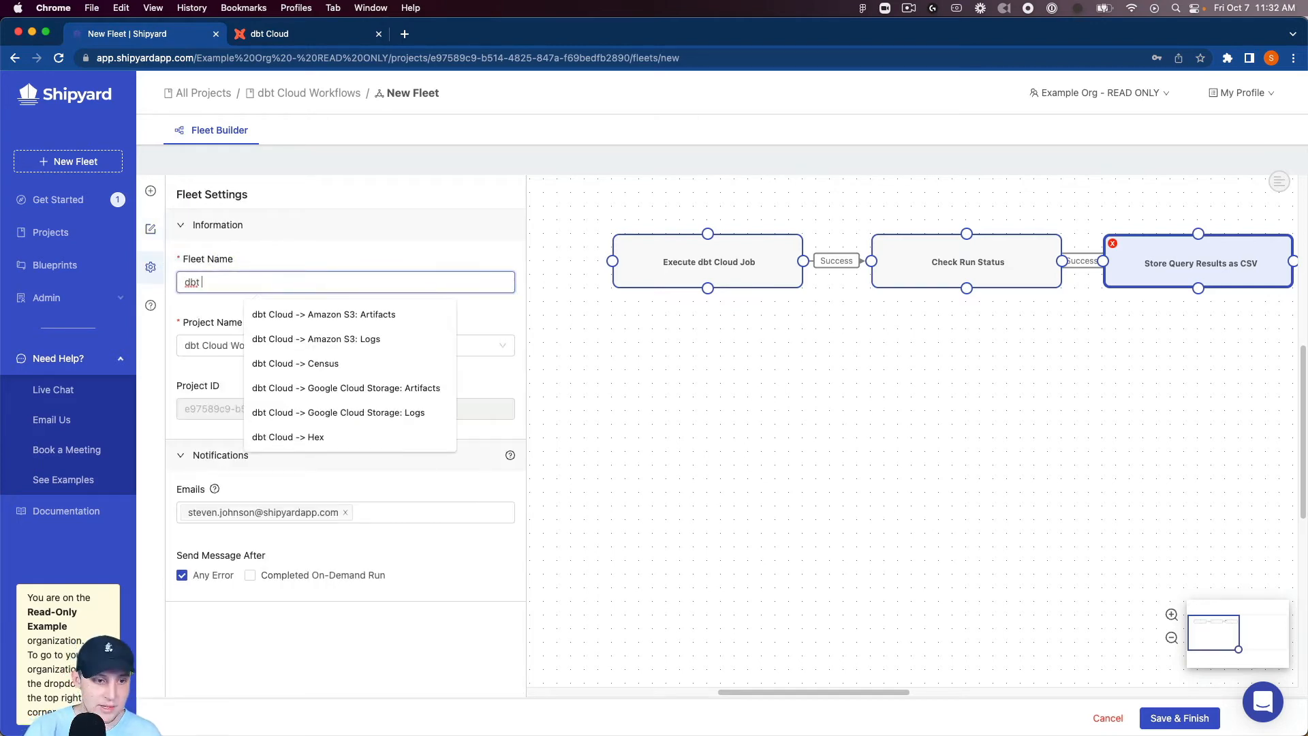
type(" Cloud ->")
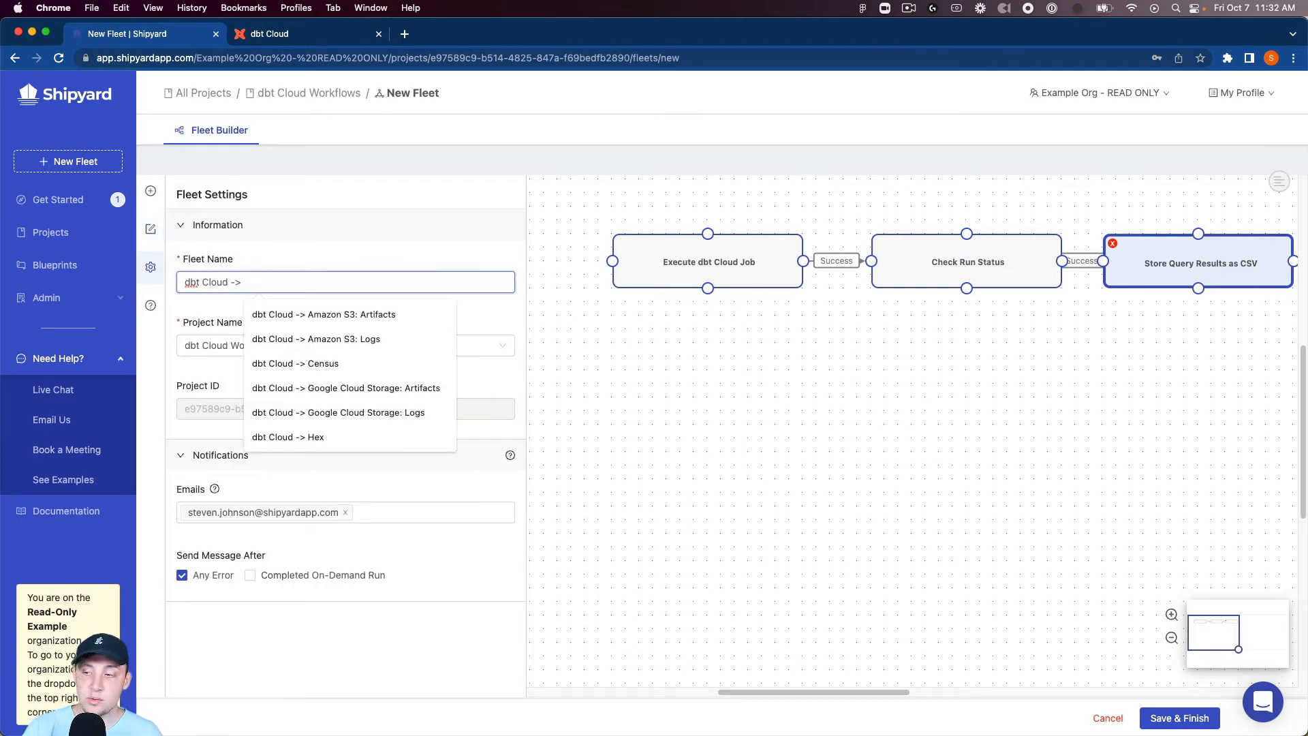
type(" Snowflake")
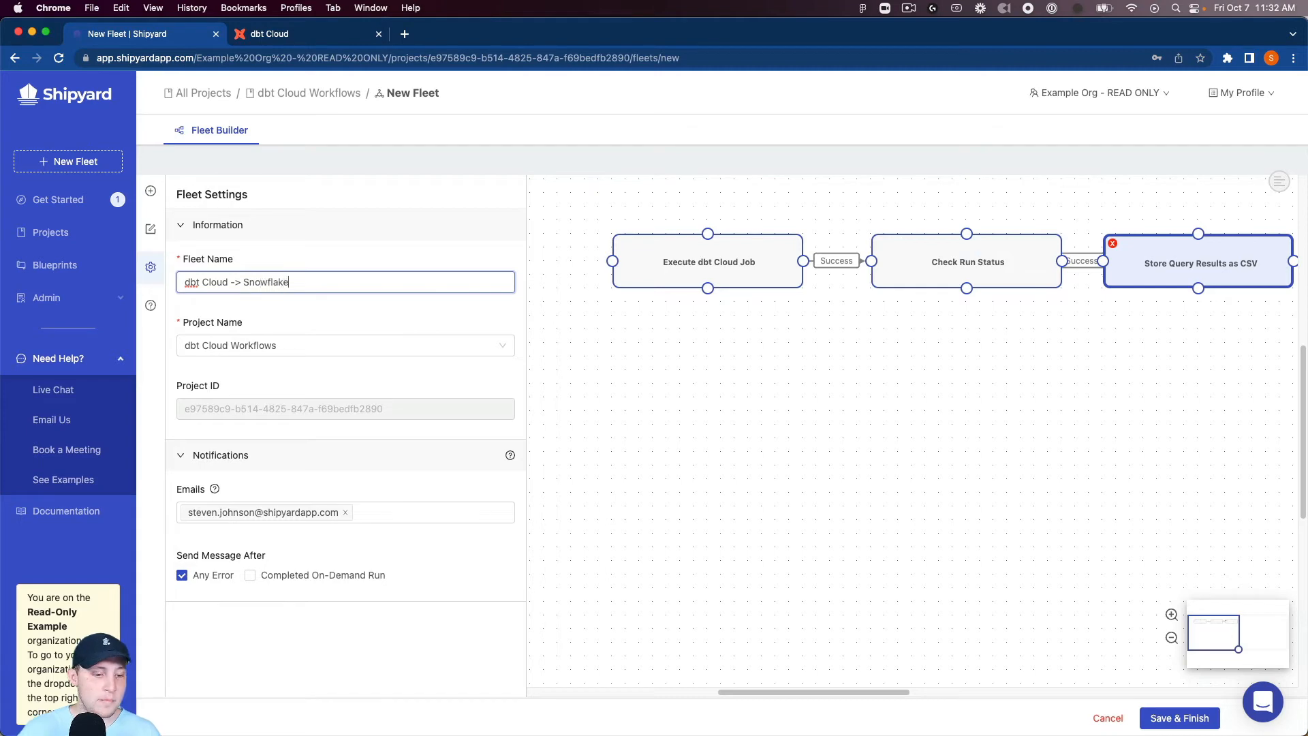
Step: Save the finished fleet and run it on demand
left_click(1180, 717)
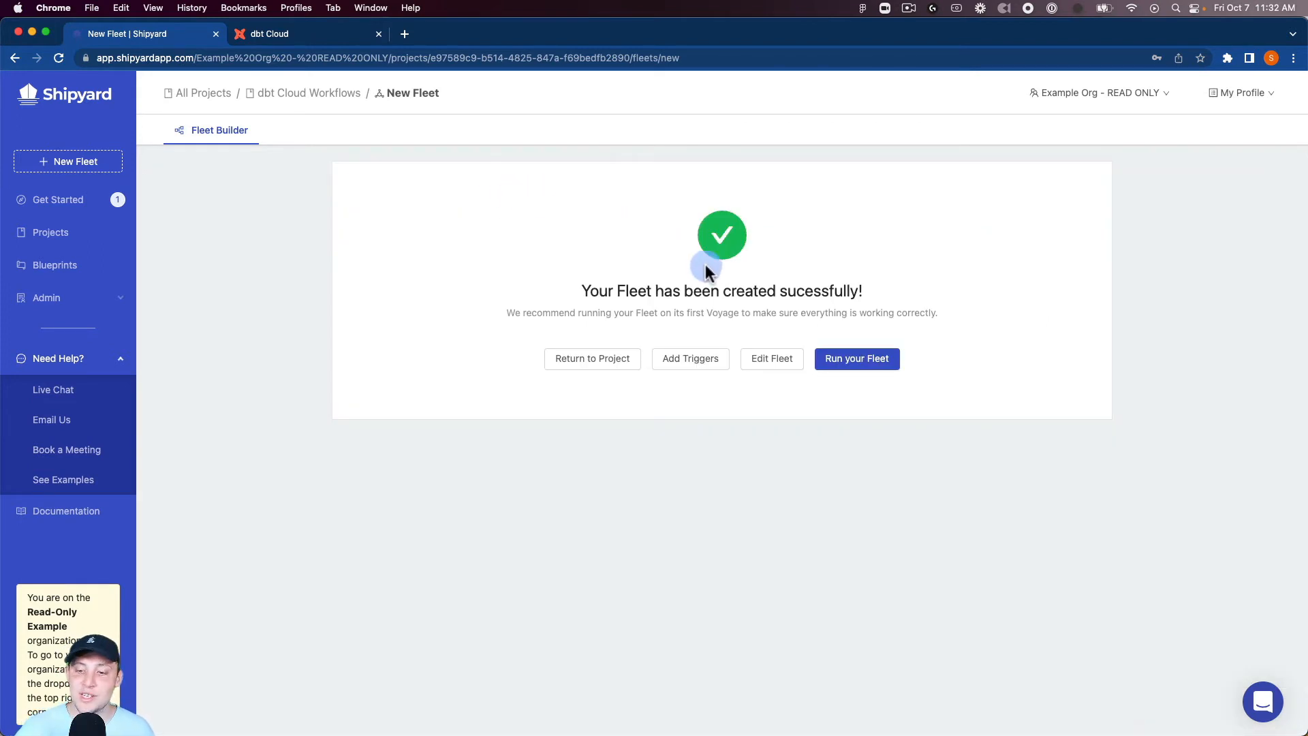
left_click(856, 358)
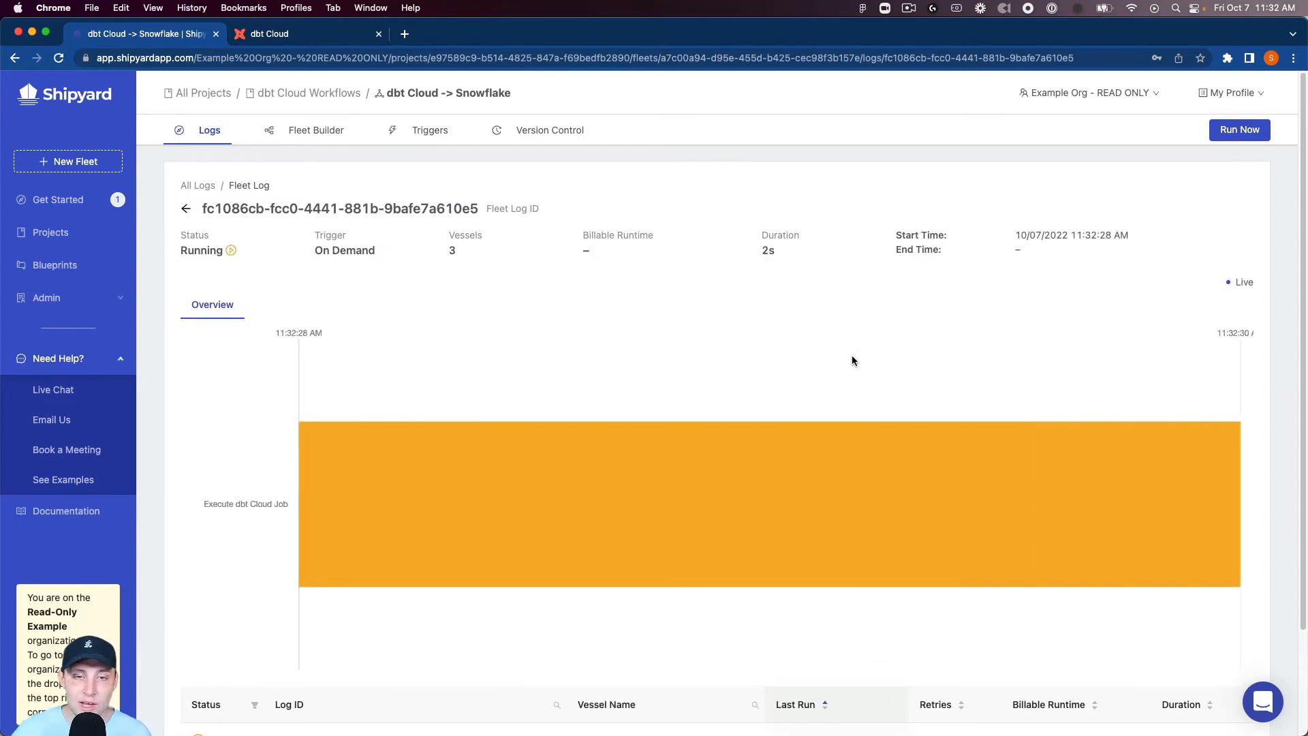
Step: Examine the output log of the Execute dbt Cloud Job vessel, including its API key line, and return to the fleet log
left_click(304, 129)
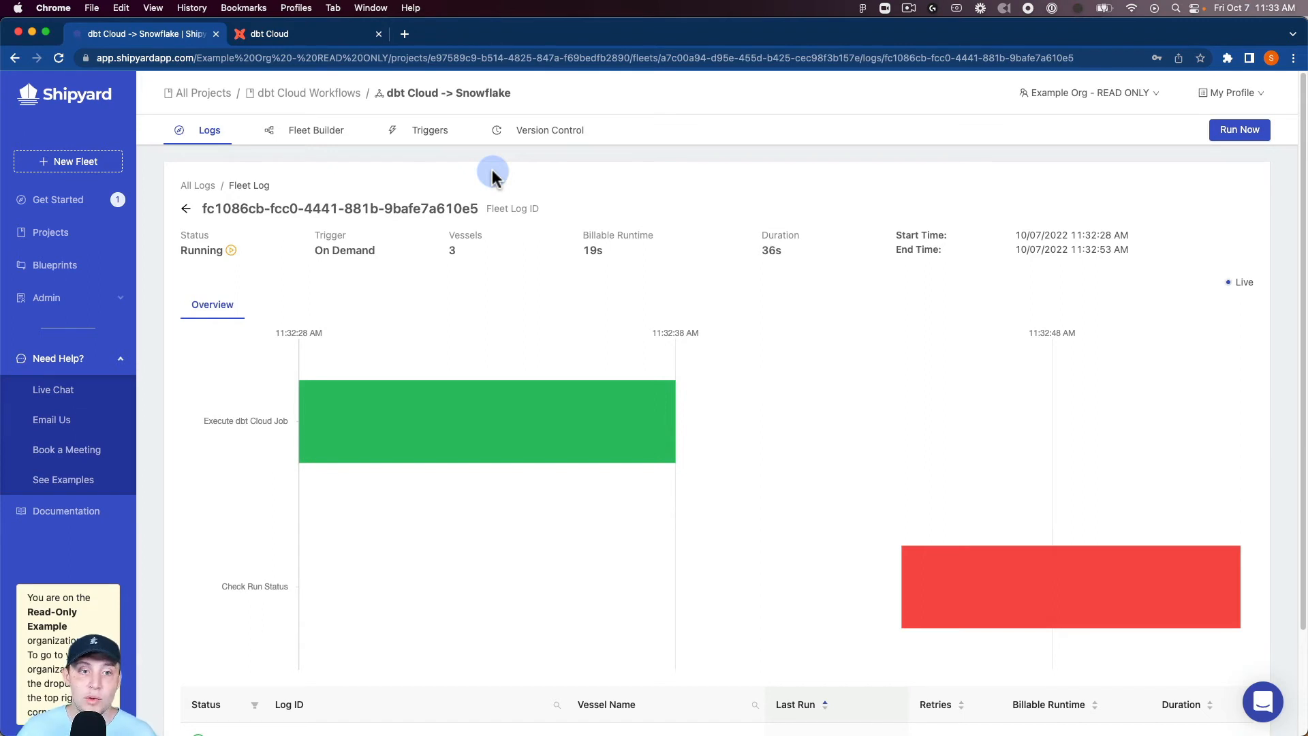
left_click(438, 431)
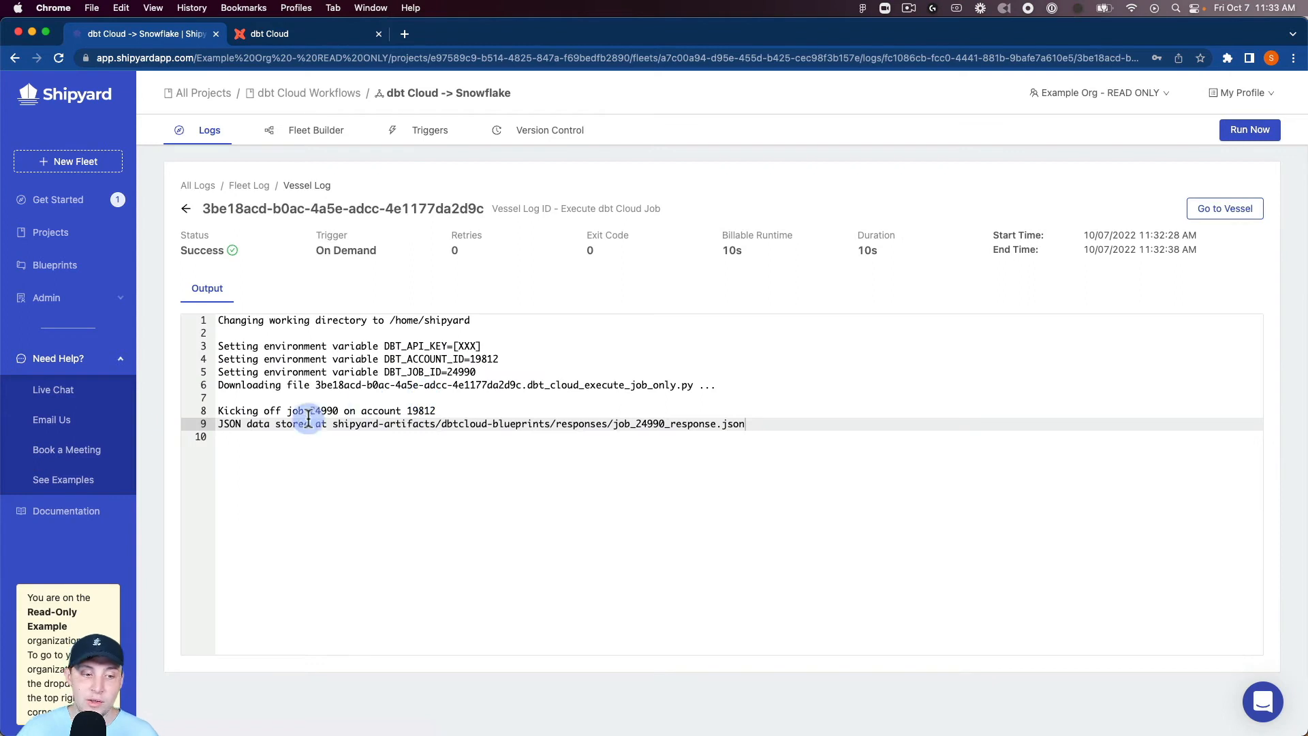
left_click(469, 346)
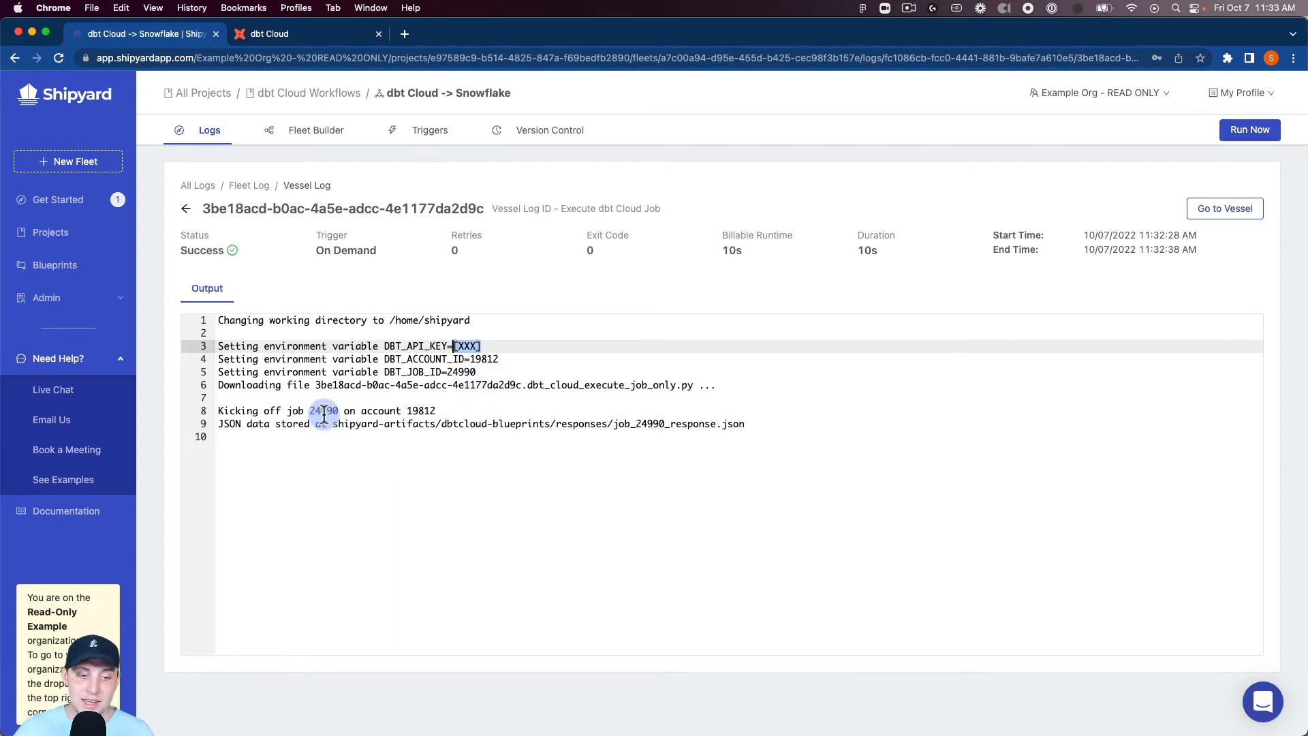
left_click(186, 209)
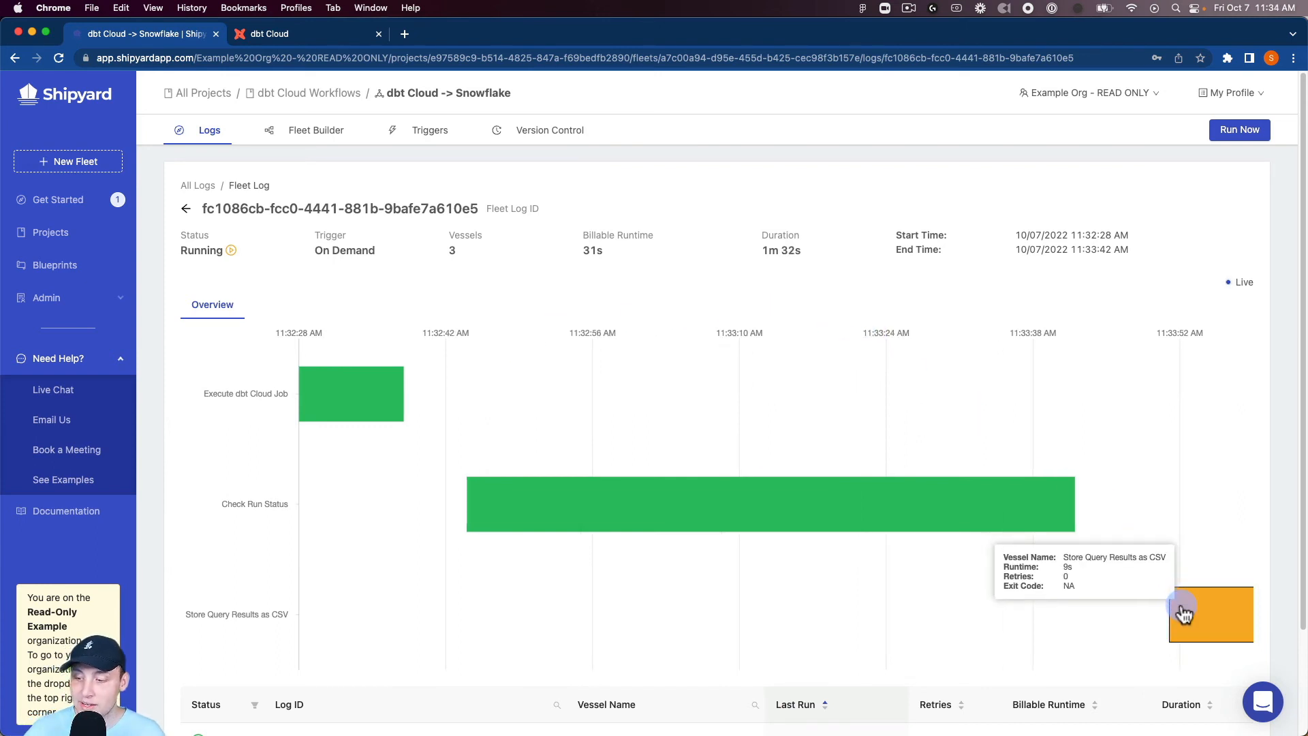
Step: Check the Store Query Results as CSV vessel's log, return to the fleet log for the run status, and reopen the vessel's log
left_click(1184, 614)
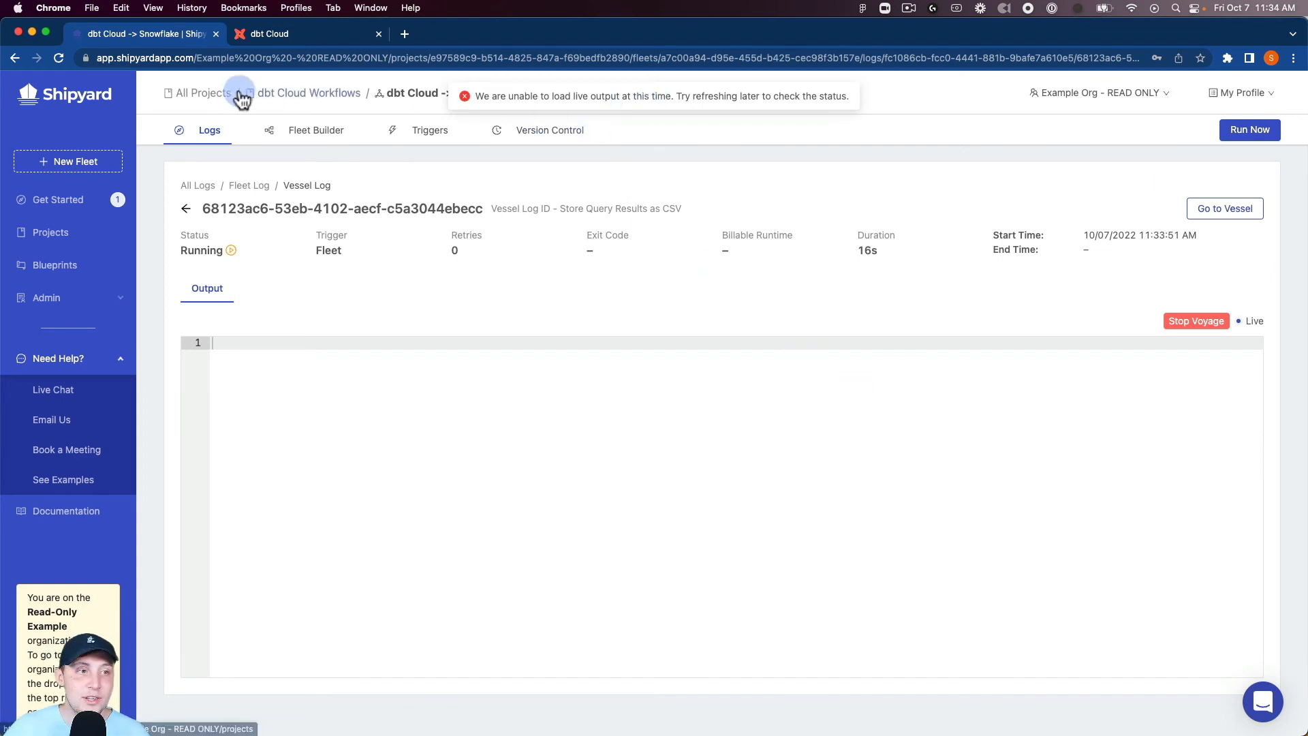
left_click(186, 209)
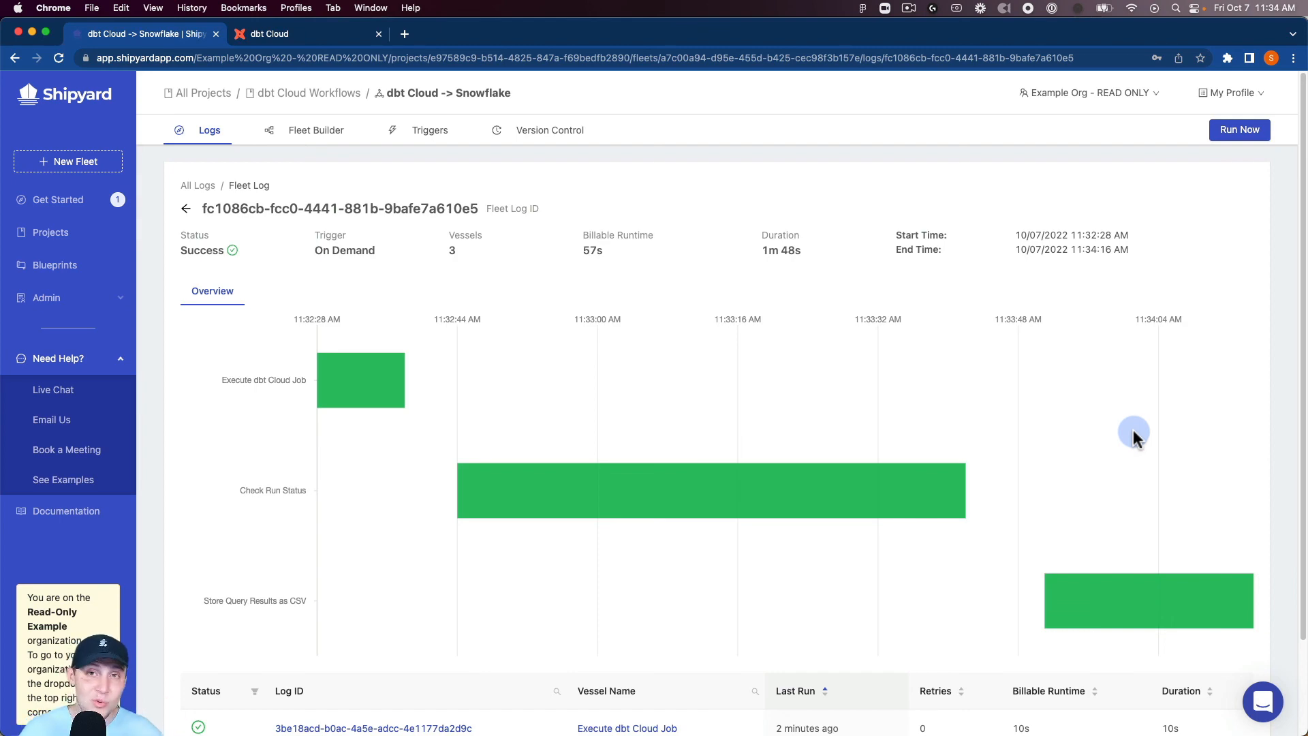
left_click(1125, 587)
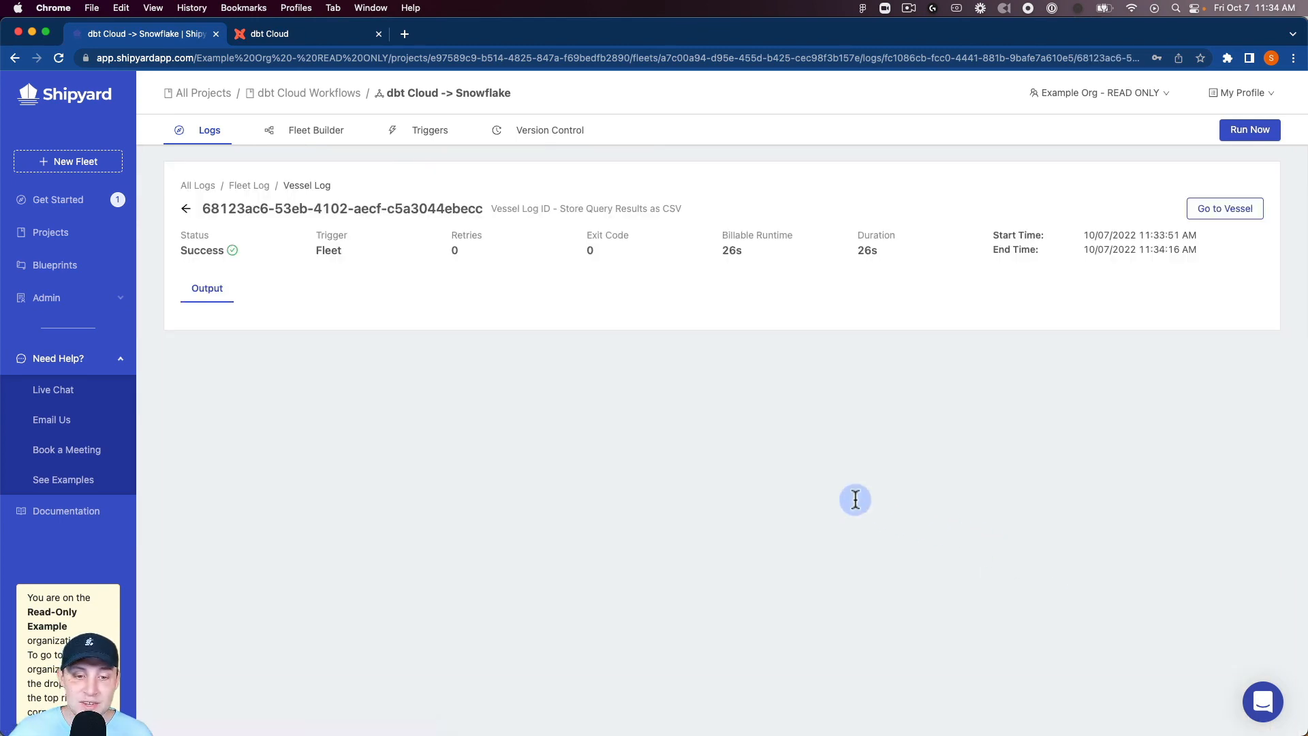